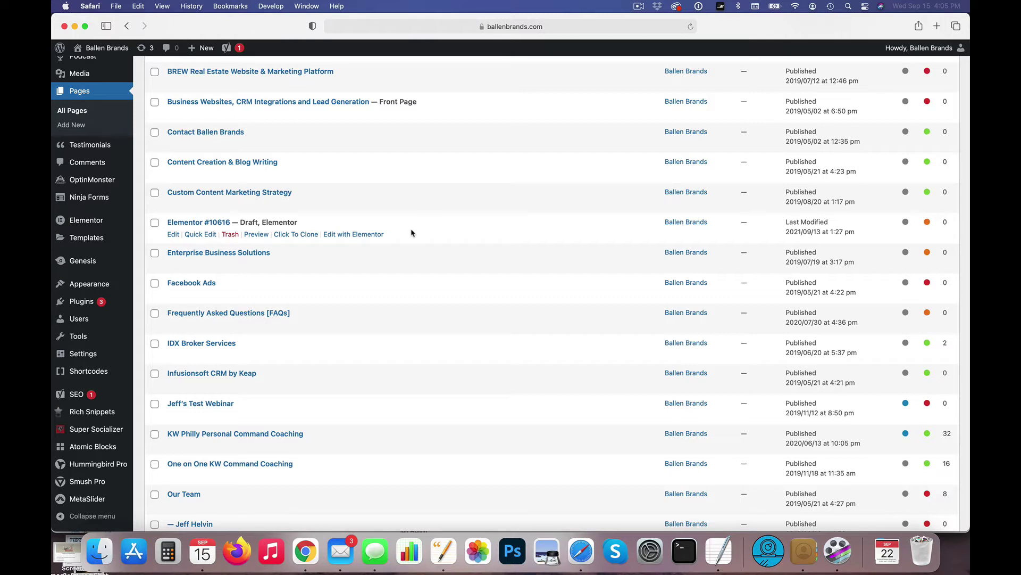
# Open the Elementor #10616 draft in Elementor and scroll through its 'PROFITABLE' landing page
pyautogui.scroll(1, 412, 232)
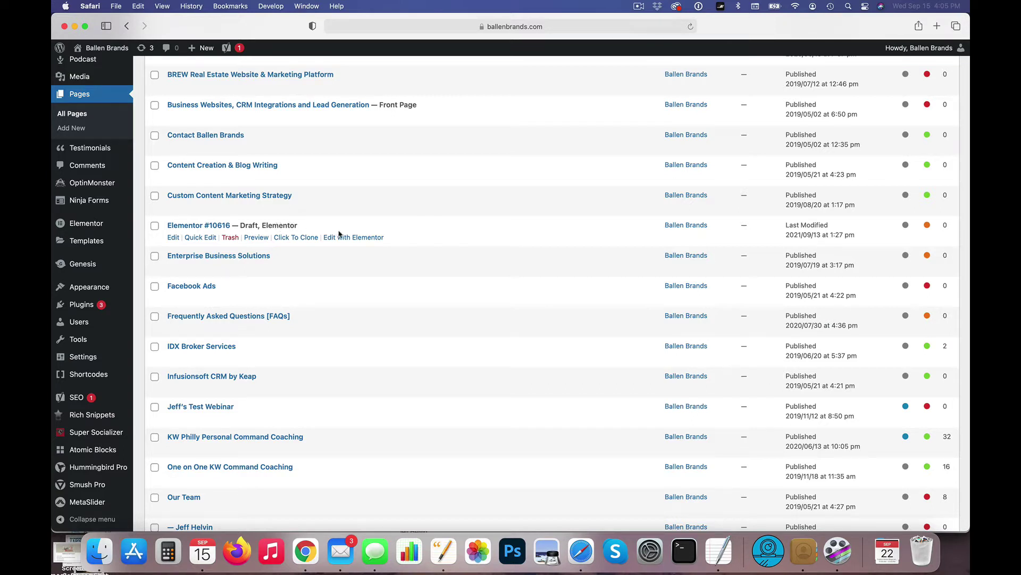
pyautogui.click(367, 239)
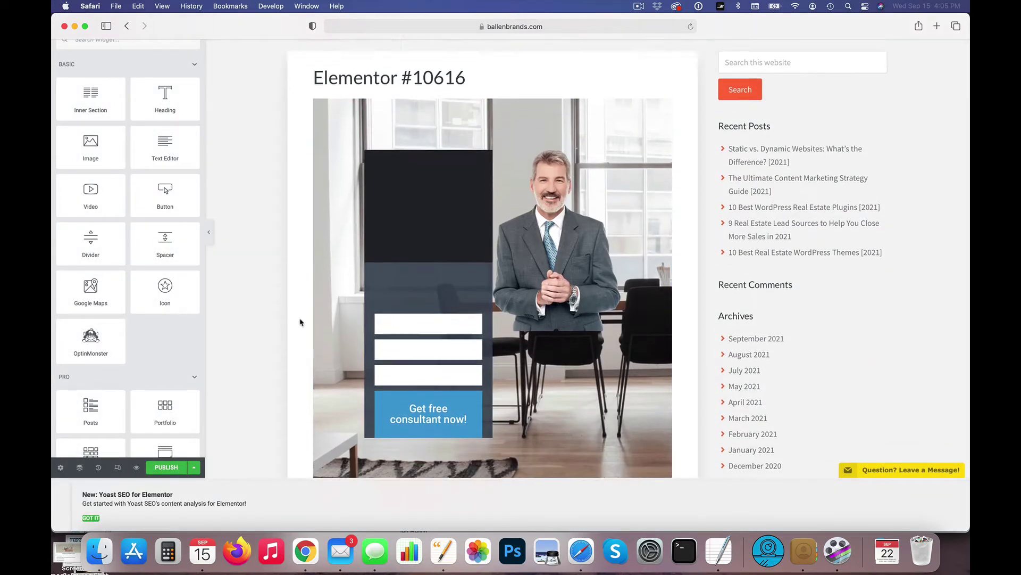
pyautogui.scroll(-2, 299, 321)
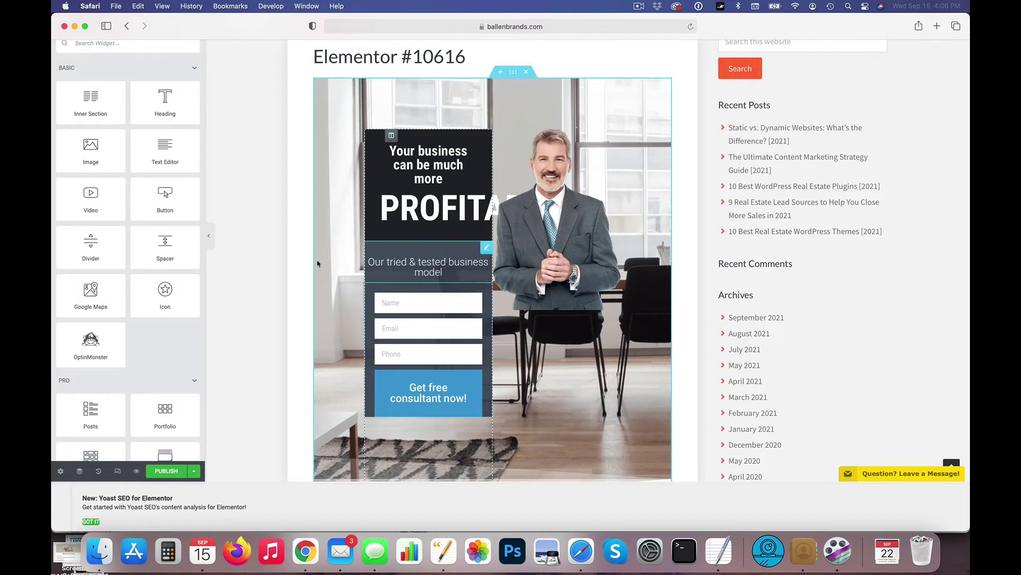
pyautogui.scroll(-4, 104, 192)
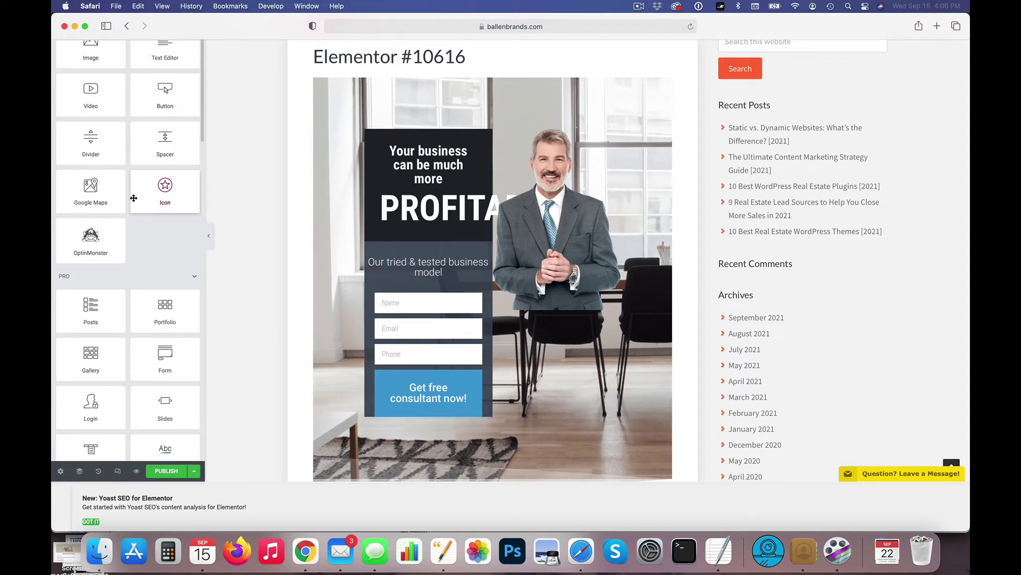
pyautogui.scroll(4, 151, 249)
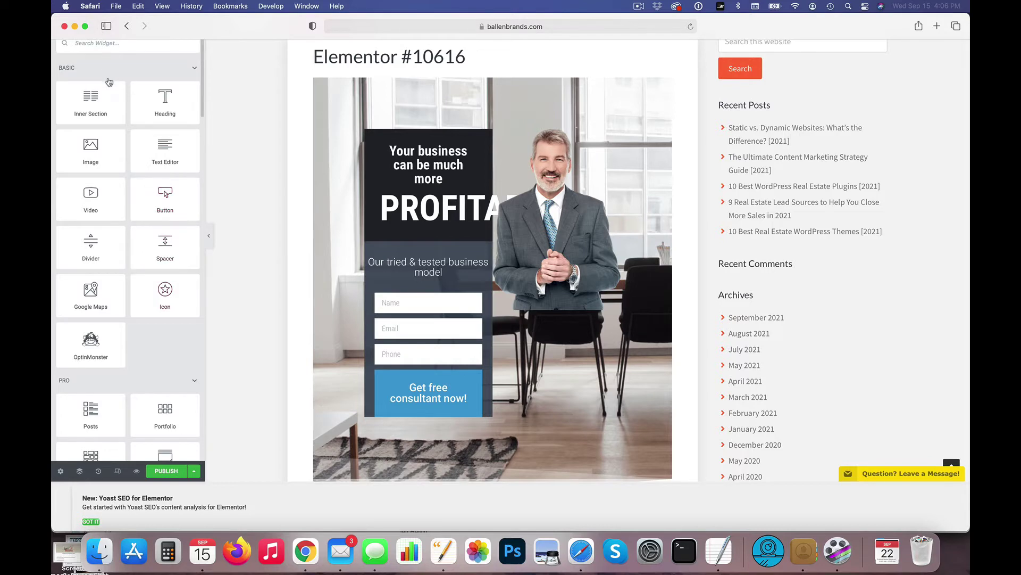
# Search the widgets for 'form' and drop the Form widget into the page's left column
pyautogui.write('form')
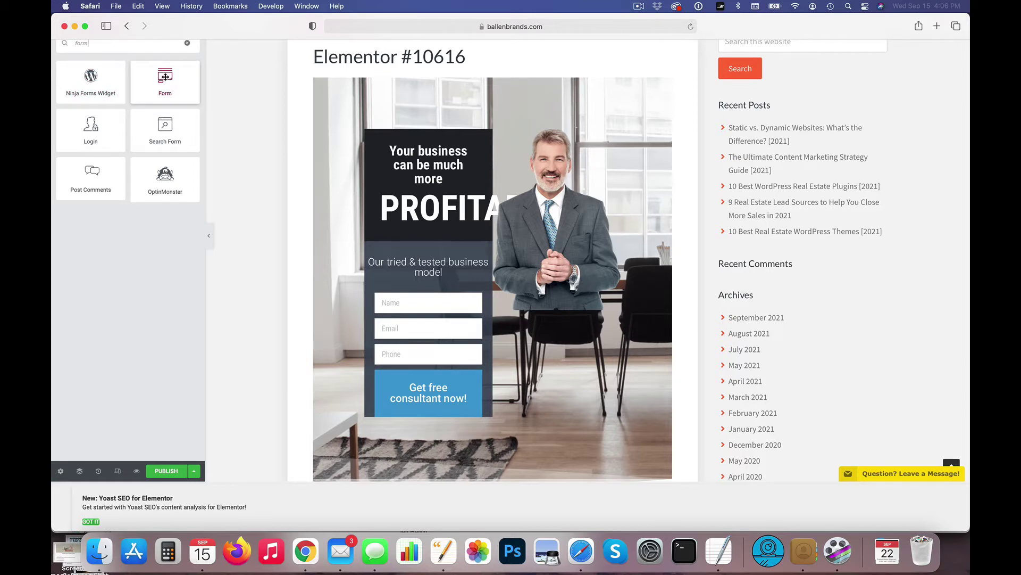
pyautogui.moveTo(164, 77); pyautogui.dragTo(433, 202)
pyautogui.scroll(-1, 436, 213)
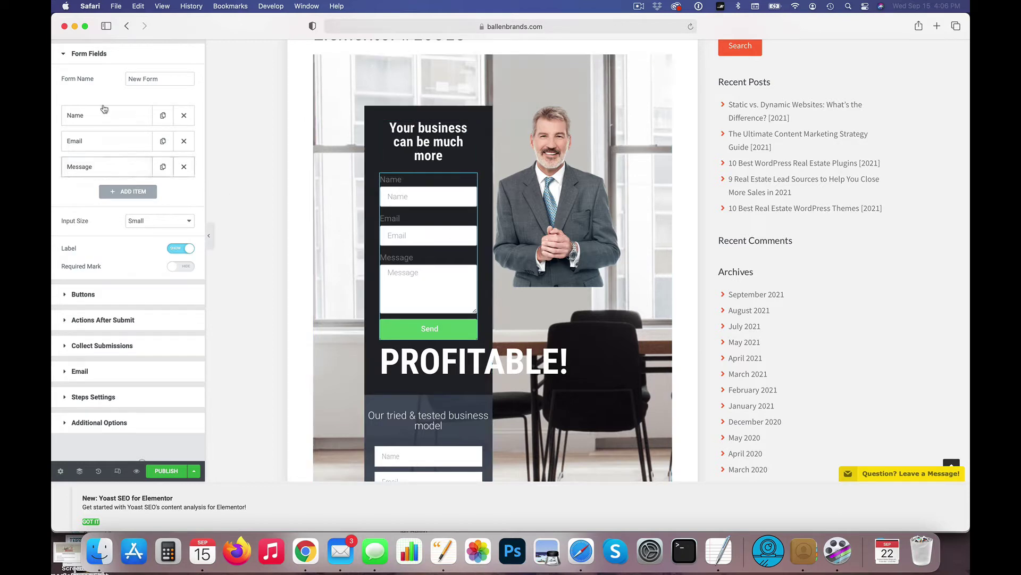
# Replace the default 'New Form' form name with 'Test Form'
pyautogui.moveTo(163, 79); pyautogui.dragTo(128, 79)
pyautogui.write('Test')
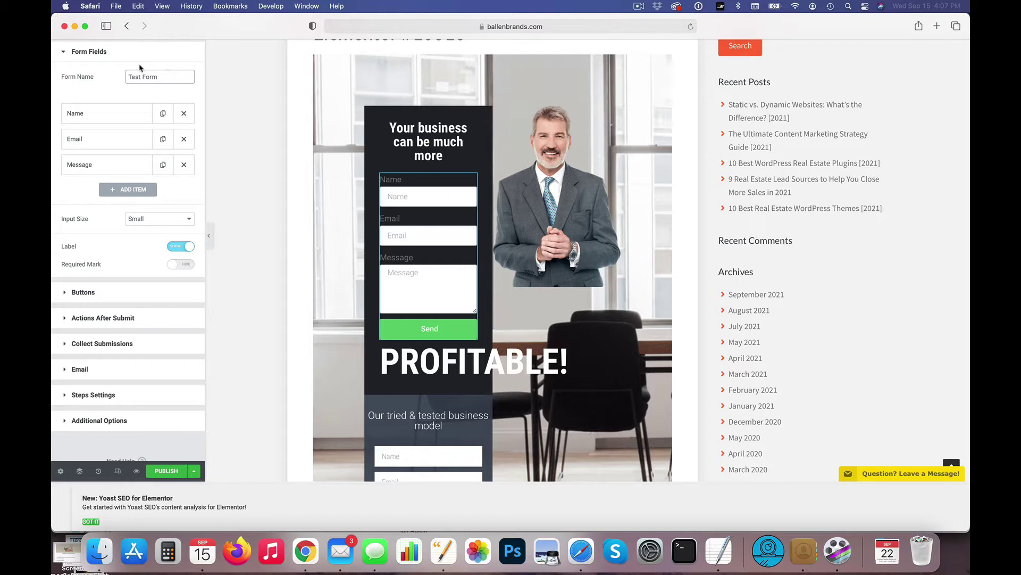
pyautogui.click(163, 78)
# Add Item #4 to the form and set its type to standard reCAPTCHA instead of reCAPTCHA V3
pyautogui.click(134, 191)
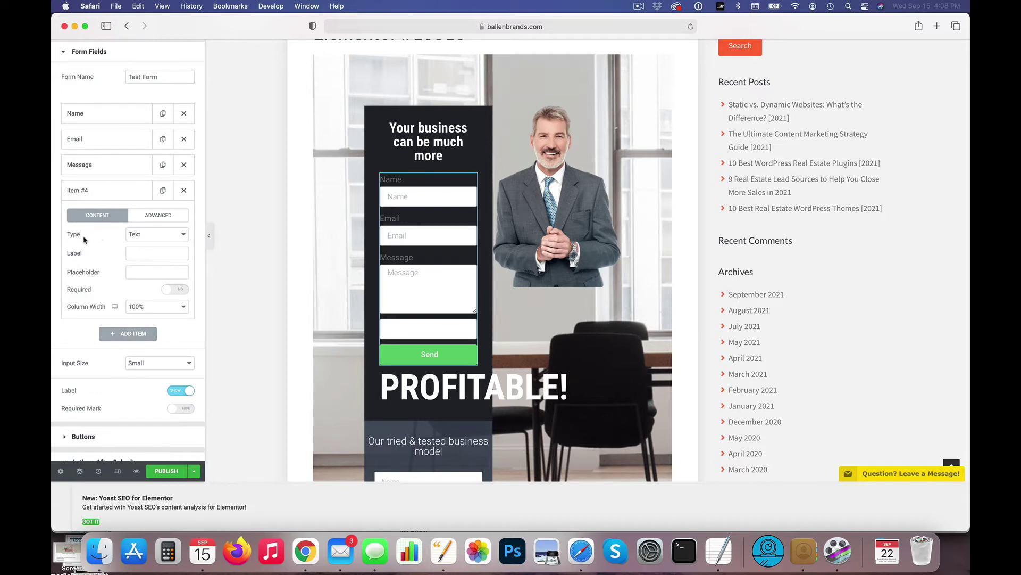
pyautogui.click(166, 238)
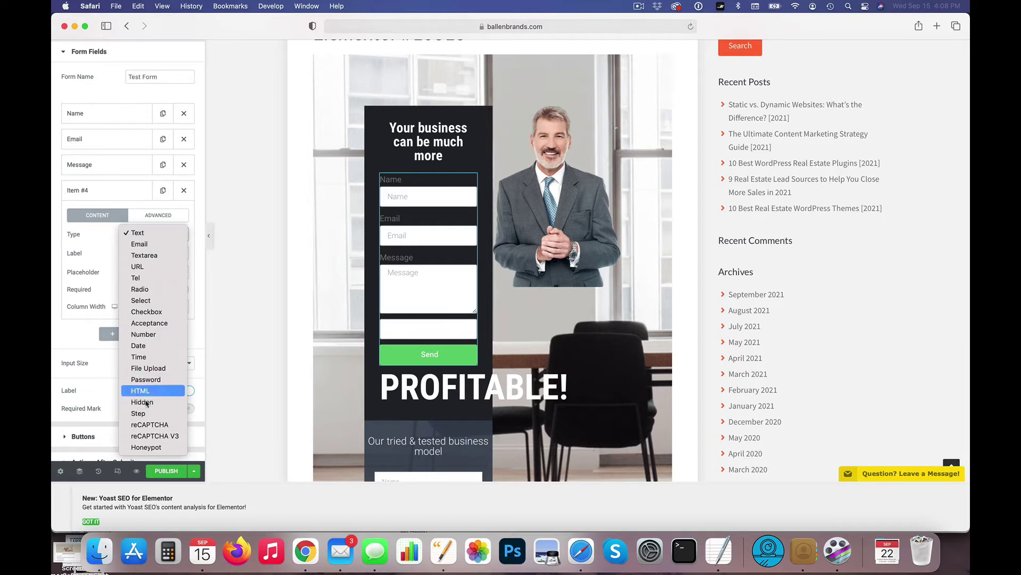
pyautogui.click(149, 436)
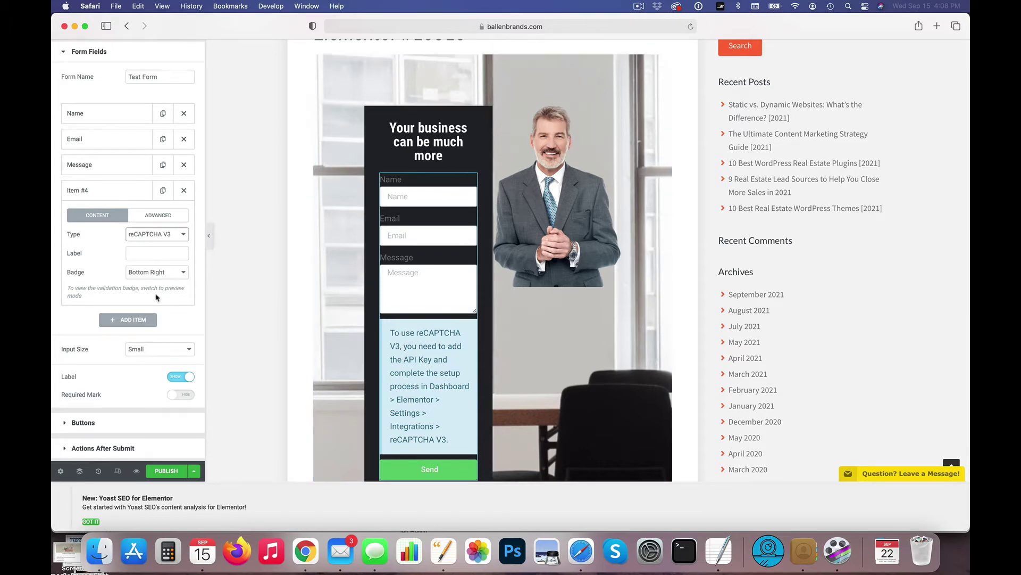
pyautogui.click(159, 235)
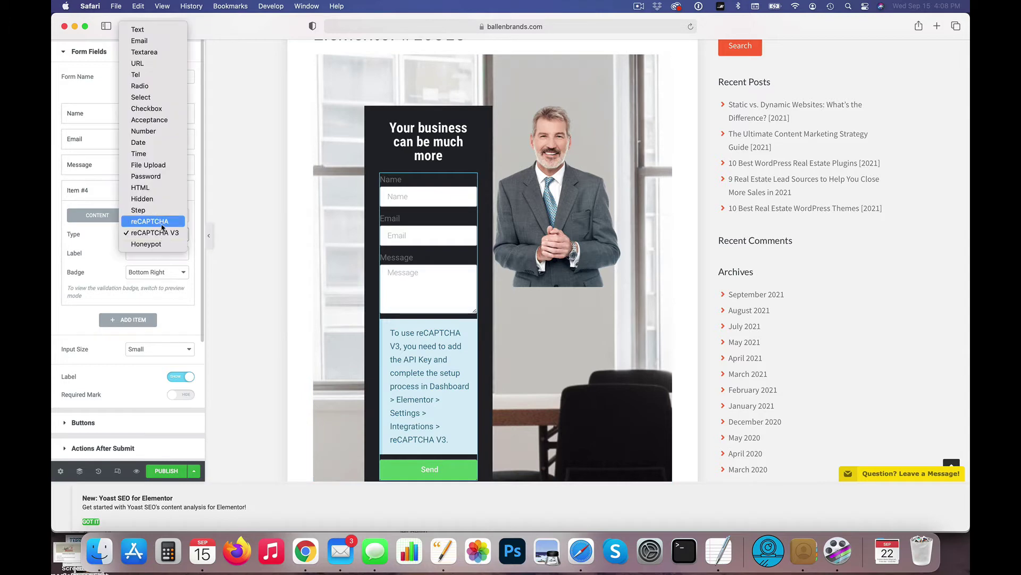
pyautogui.click(150, 221)
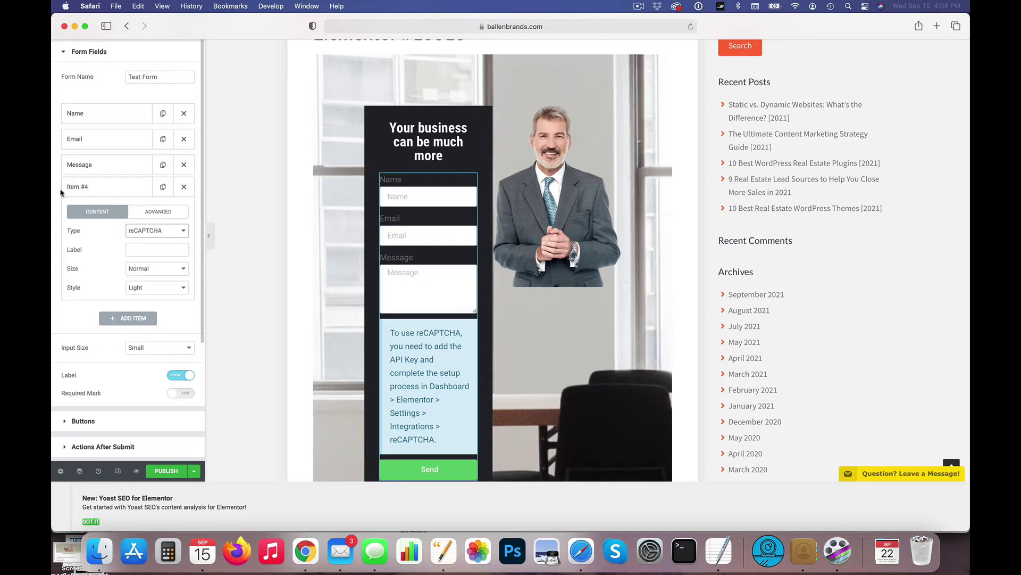
# Label the Item #4 reCAPTCHA field 'Are you a Robot?'
pyautogui.click(86, 197)
pyautogui.click(89, 196)
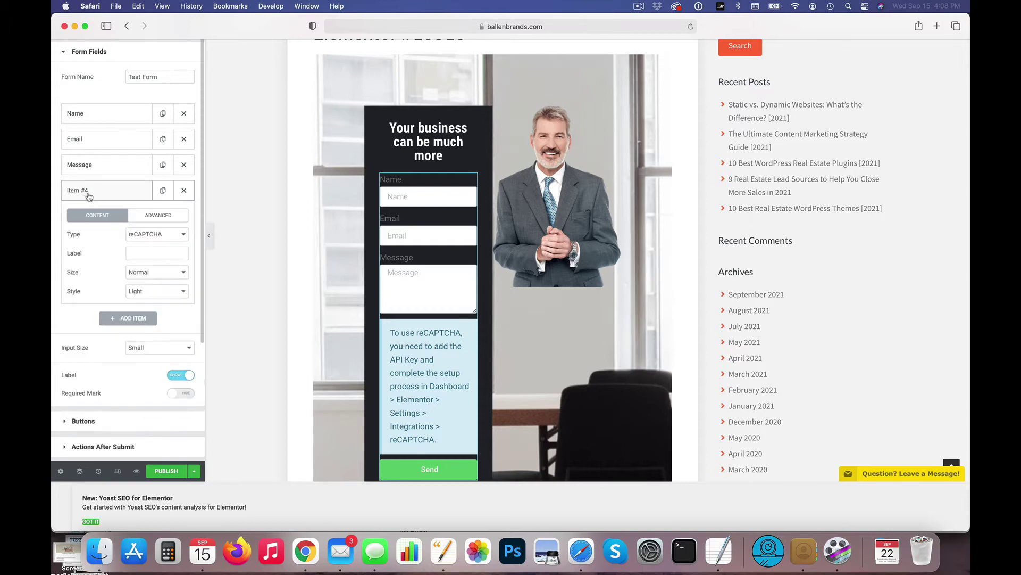
pyautogui.click(149, 218)
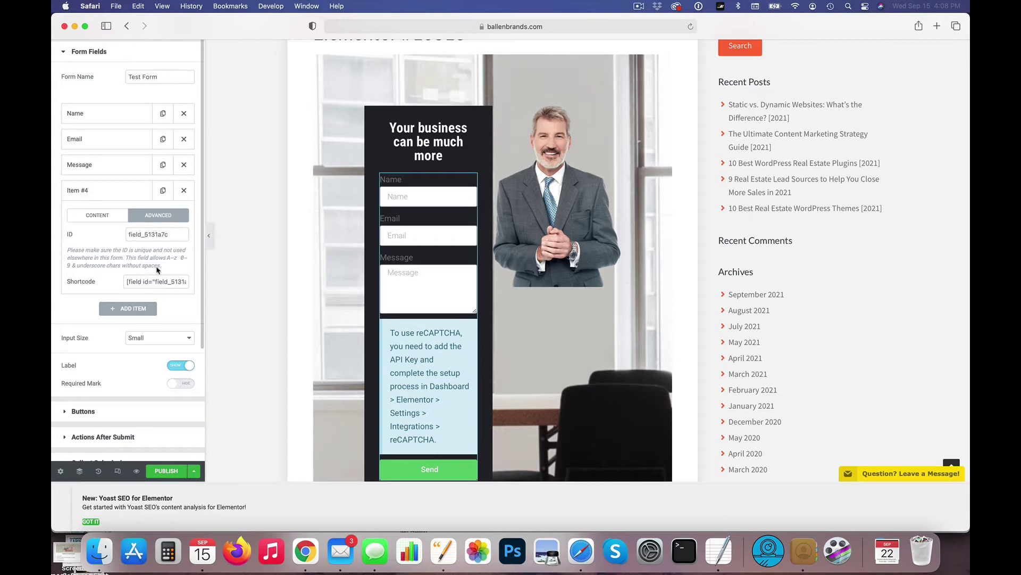
pyautogui.click(96, 218)
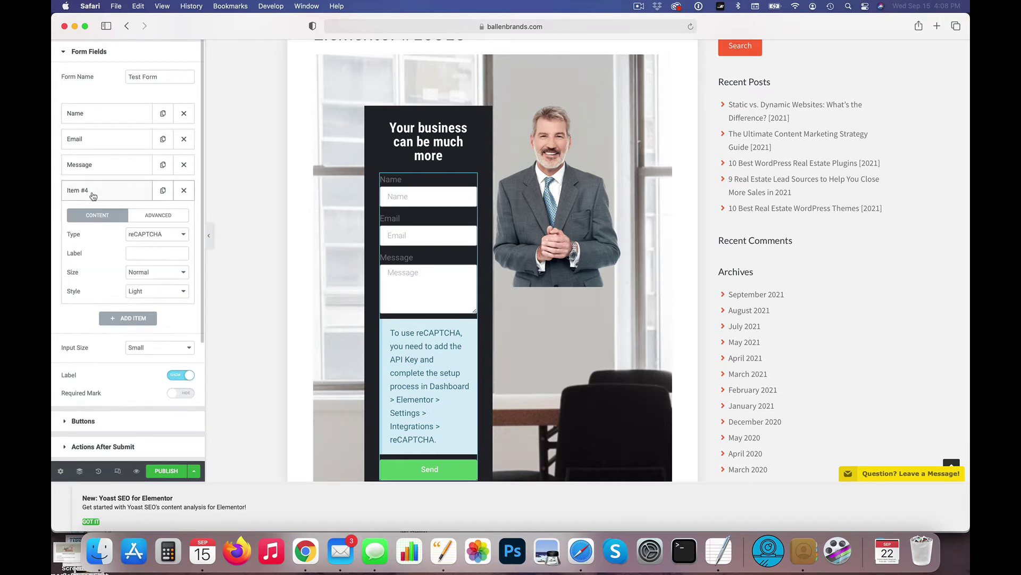
pyautogui.click(135, 250)
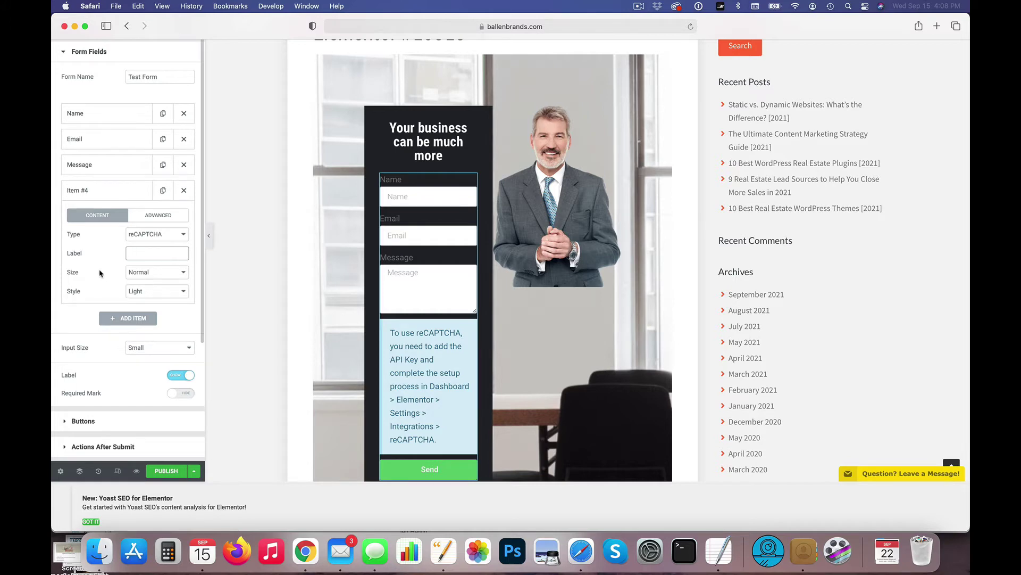
pyautogui.write('Are you a Robot?')
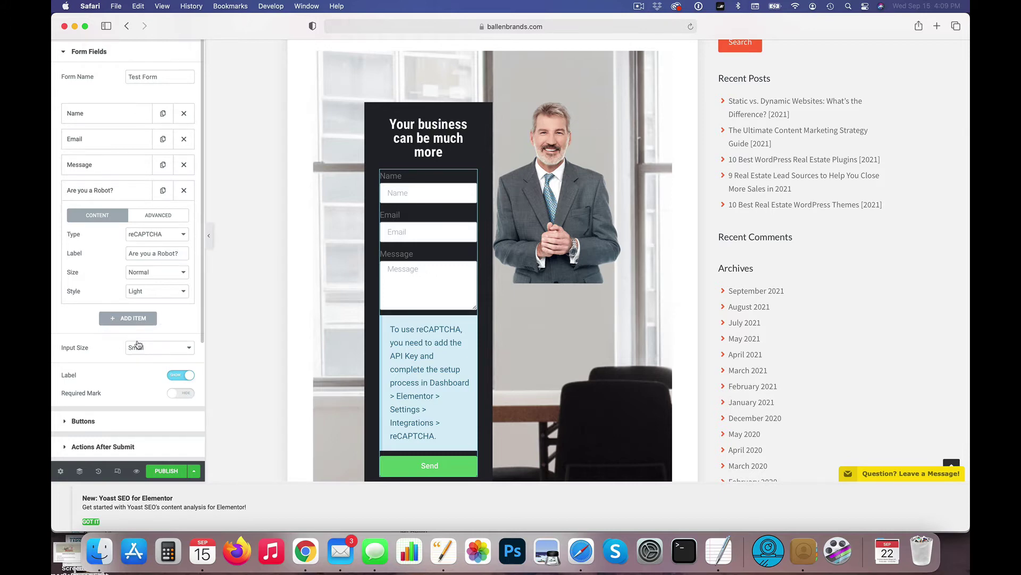
# Add a fifth form field labelled 'IP Address' and set its type to Hidden
pyautogui.click(100, 191)
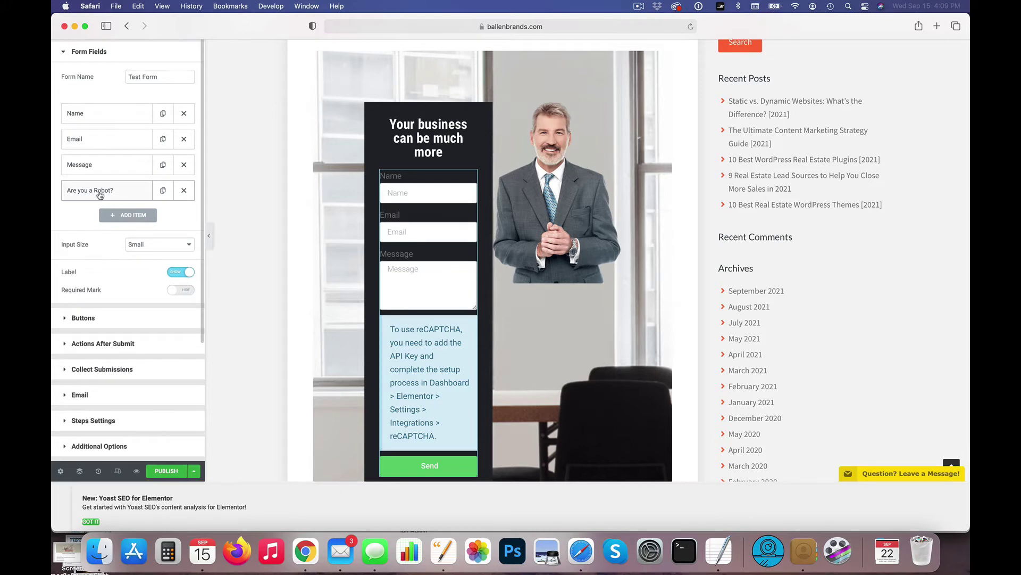
pyautogui.click(134, 216)
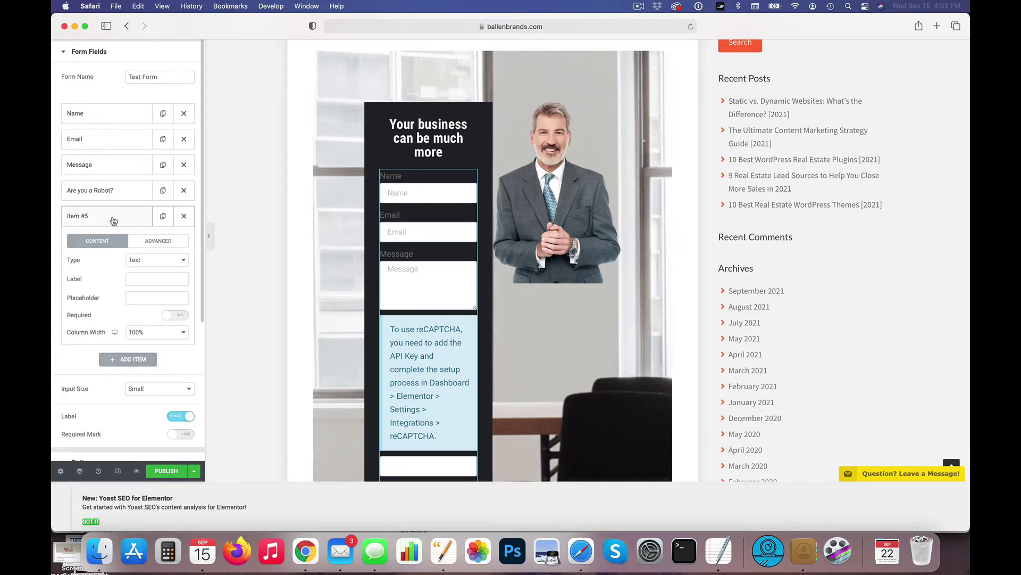
pyautogui.click(106, 220)
pyautogui.click(106, 221)
pyautogui.click(139, 278)
pyautogui.write('I')
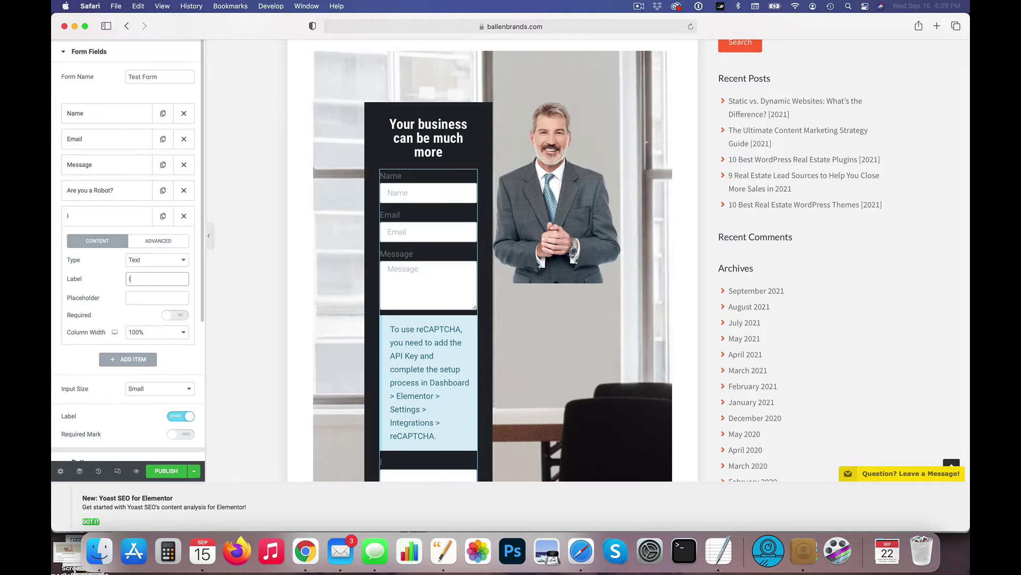
pyautogui.write('pP Address')
pyautogui.click(96, 286)
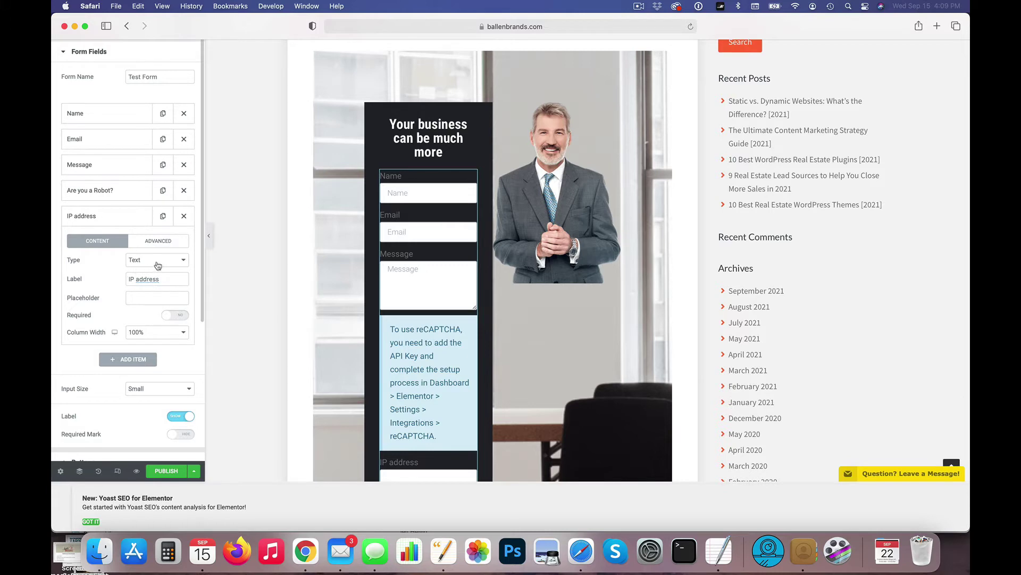
pyautogui.click(156, 260)
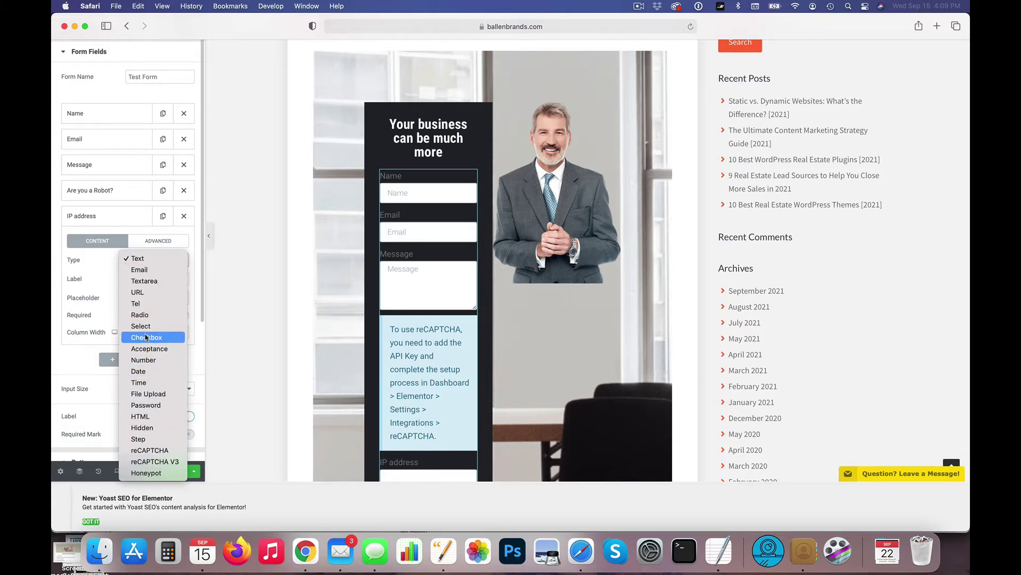
pyautogui.click(149, 429)
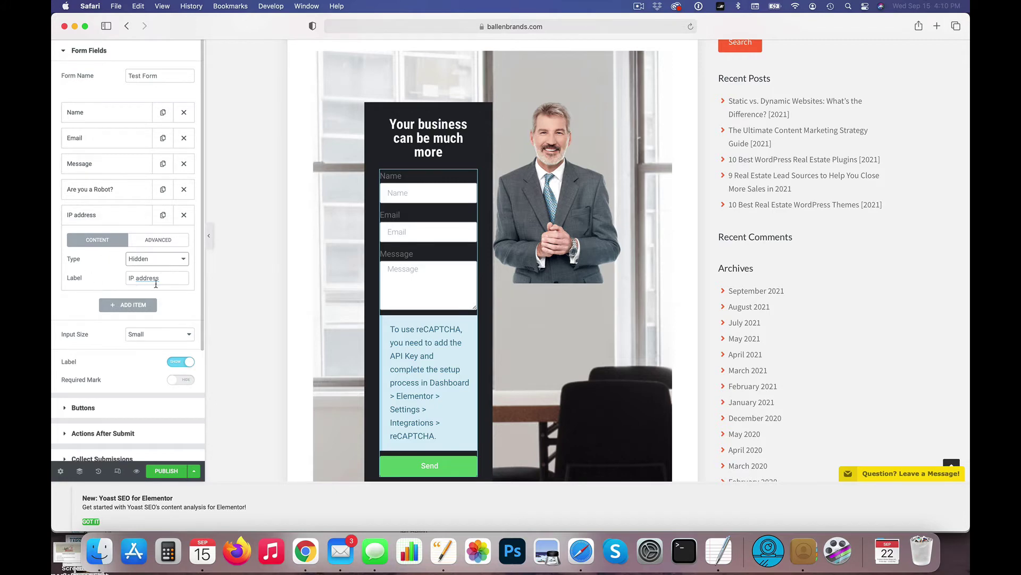
# Check the IP address field's ID and default value, then expand the form's Buttons section
pyautogui.click(159, 240)
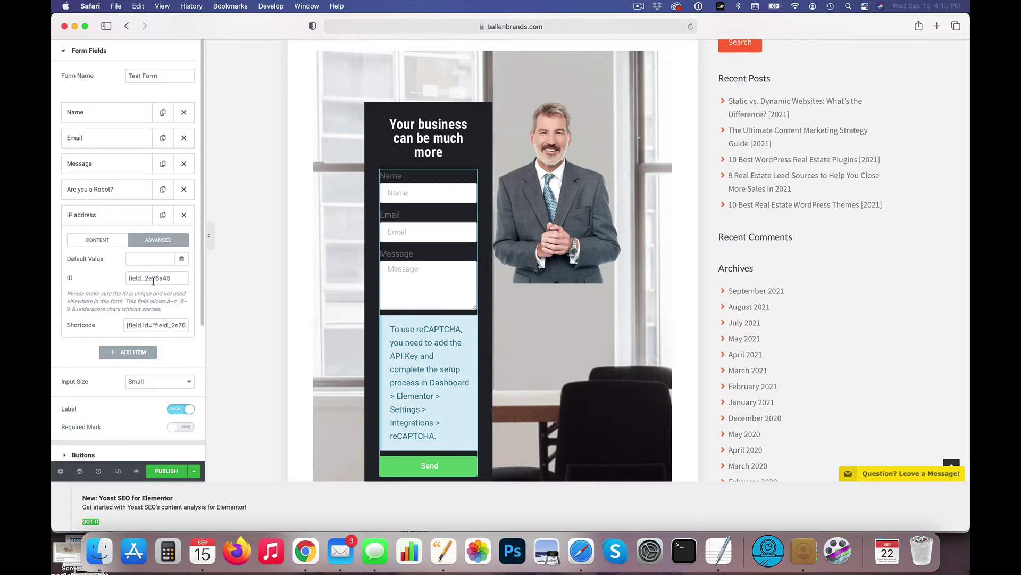
pyautogui.click(104, 247)
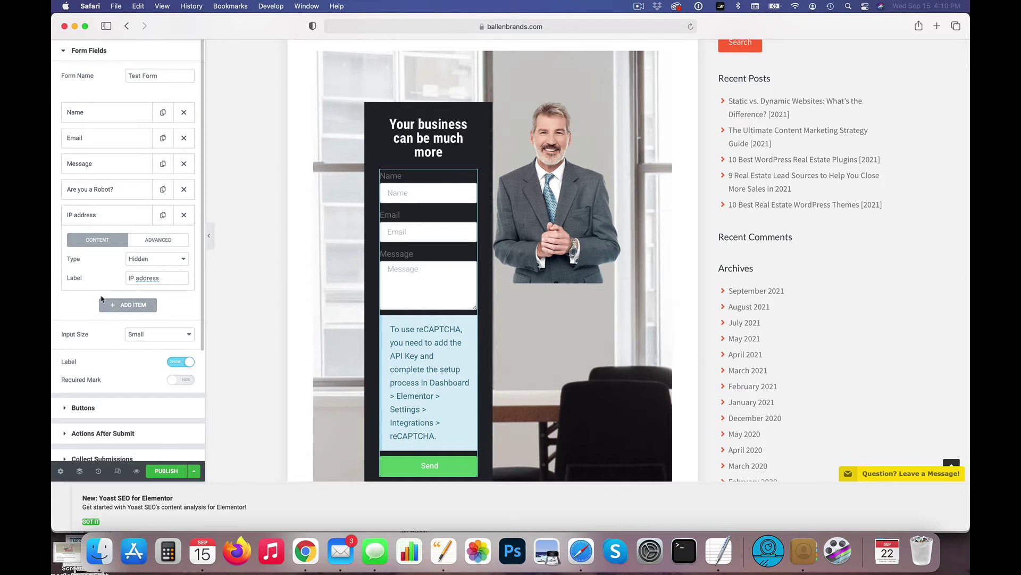
pyautogui.scroll(-3, 107, 333)
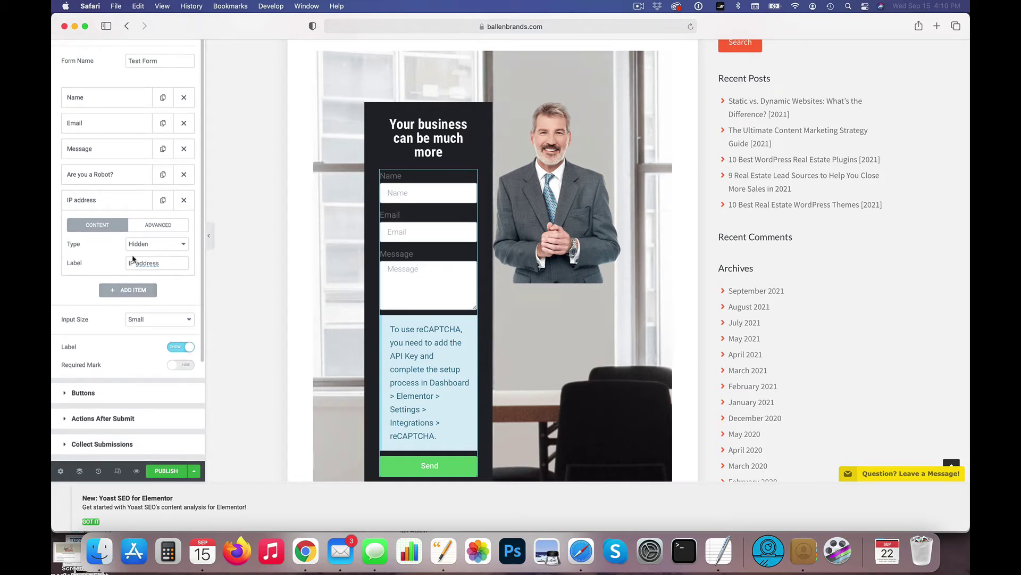
pyautogui.scroll(-5, 124, 283)
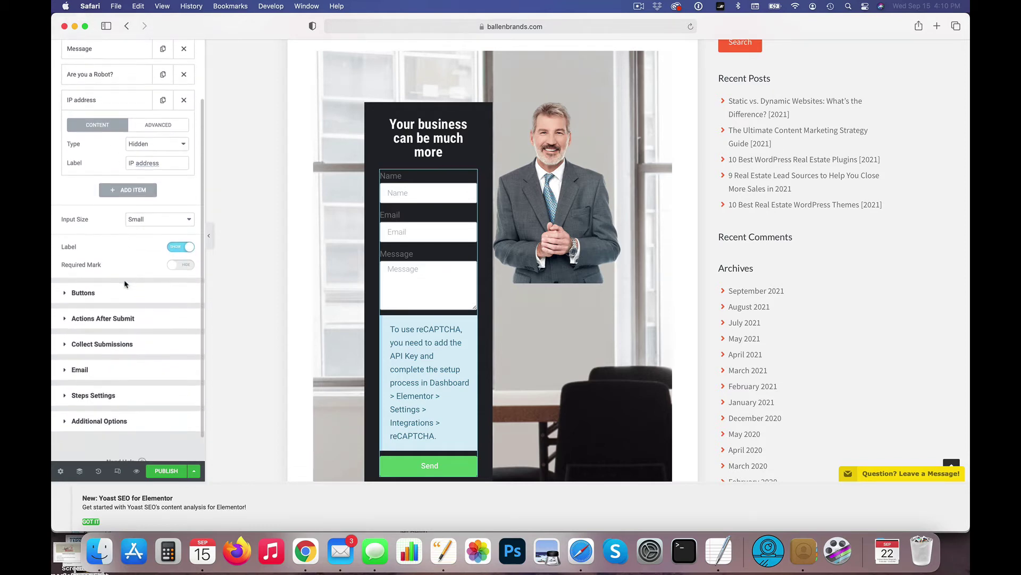
pyautogui.click(99, 293)
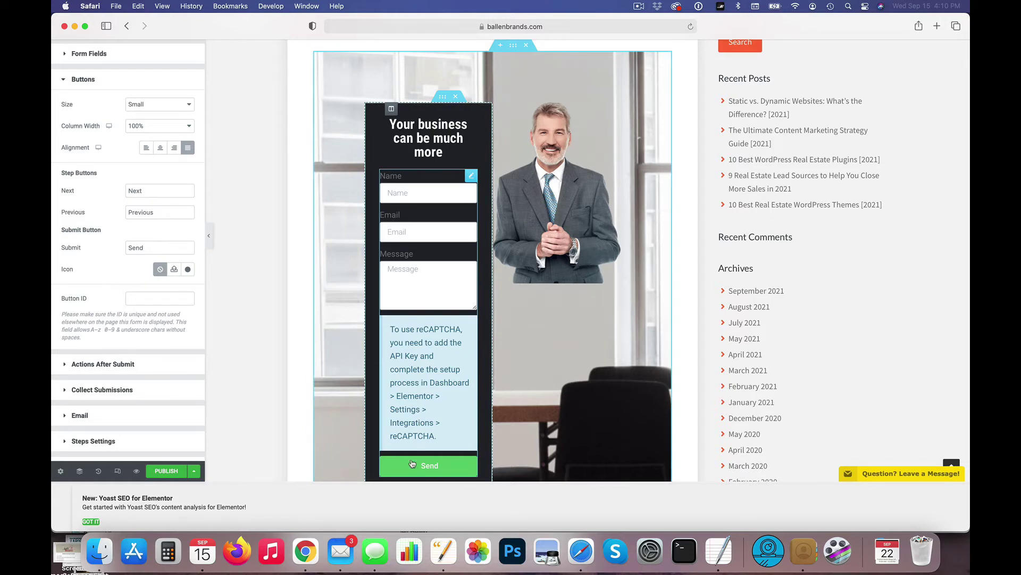
# Change the submit button text from 'Send' to 'Submit'
pyautogui.doubleClick(154, 249)
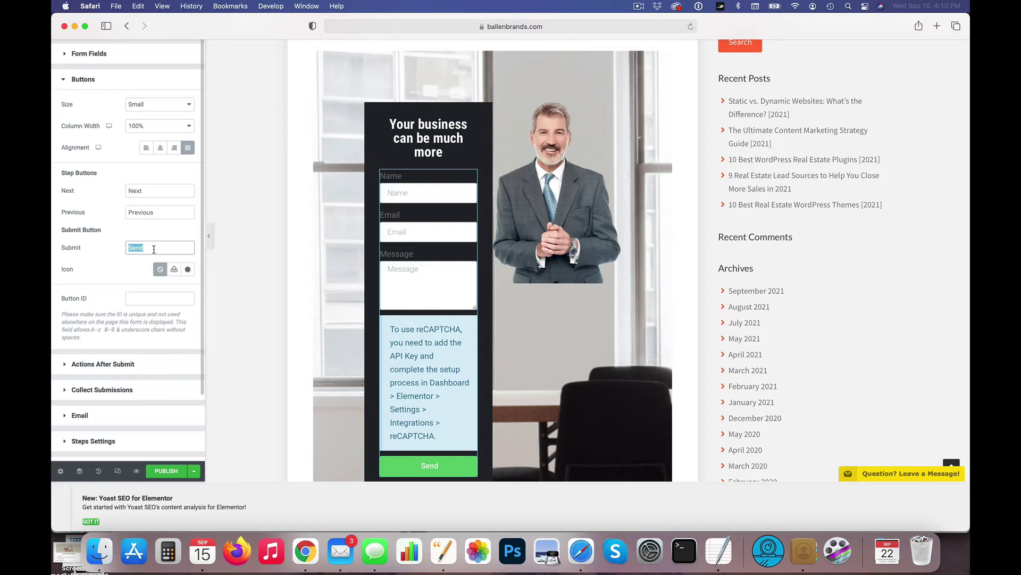
pyautogui.write('Submit')
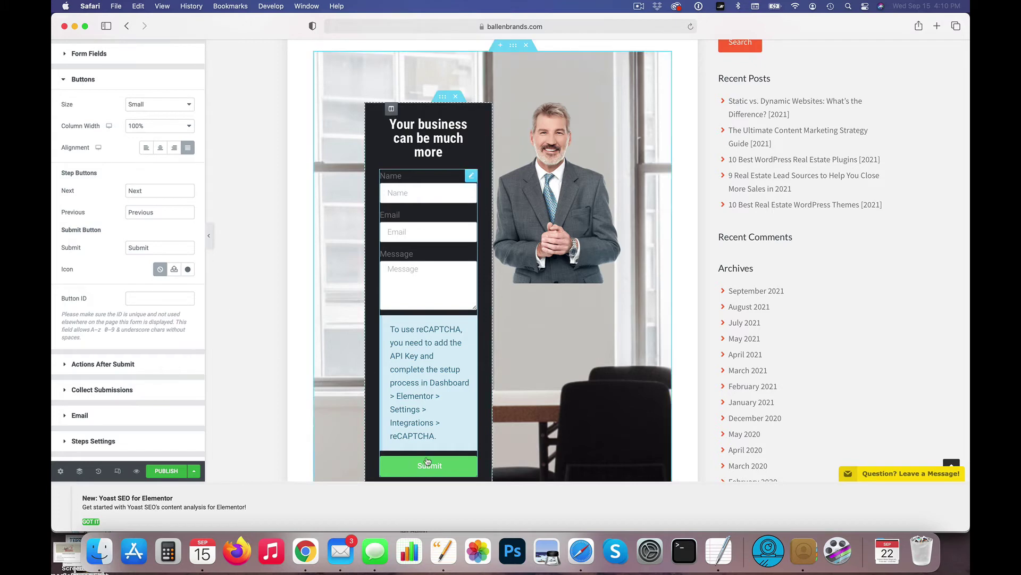
pyautogui.click(65, 82)
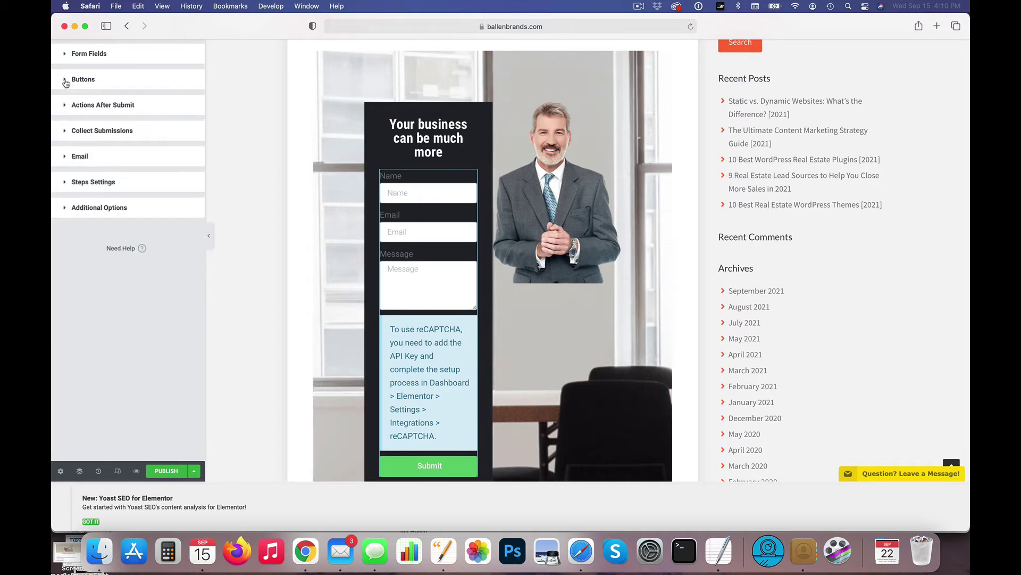
# Add the WP Fusion action after Collect Submissions and Email, then glance at Collect Submissions settings
pyautogui.click(100, 109)
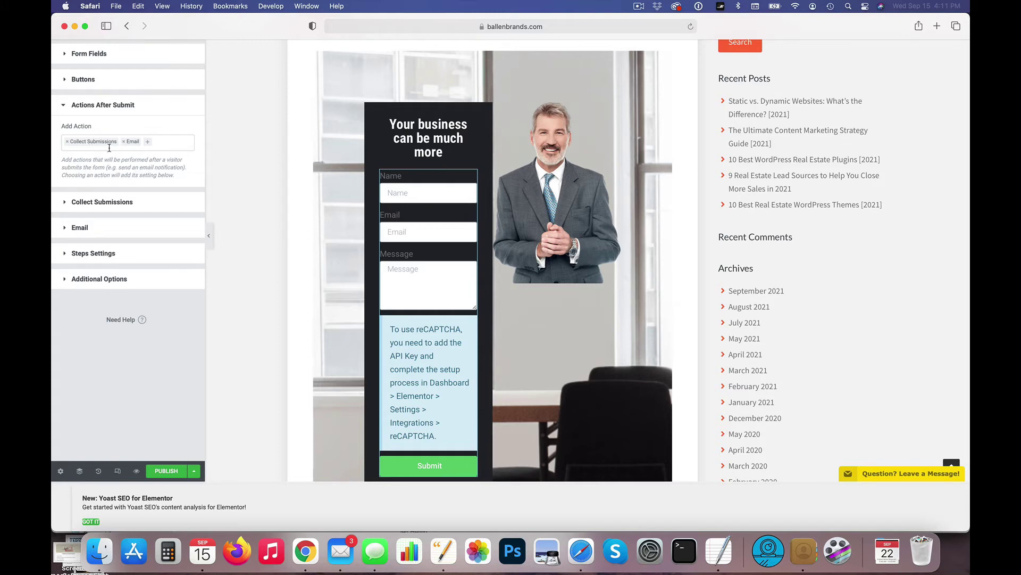
pyautogui.click(151, 142)
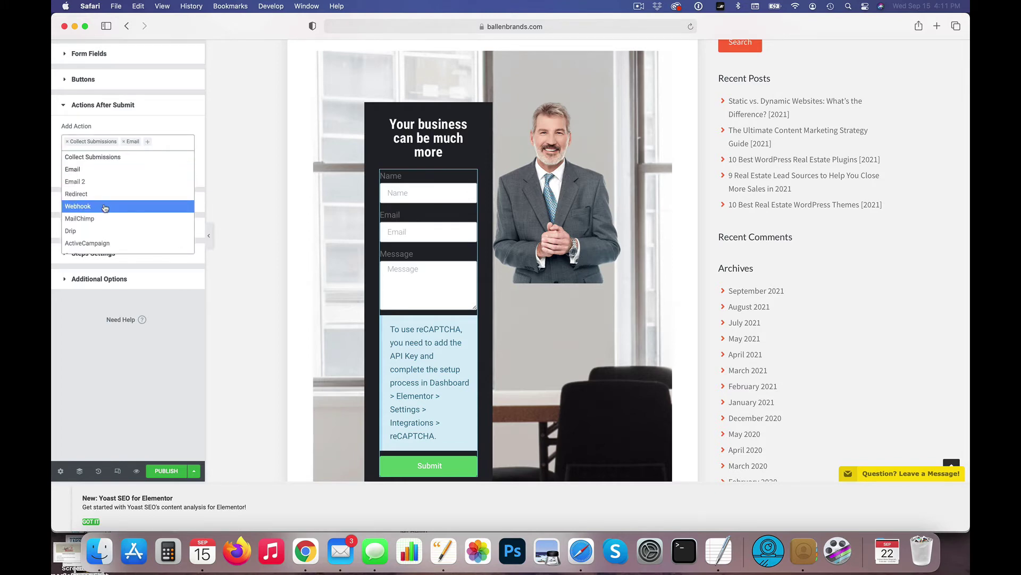
pyautogui.scroll(-5, 104, 208)
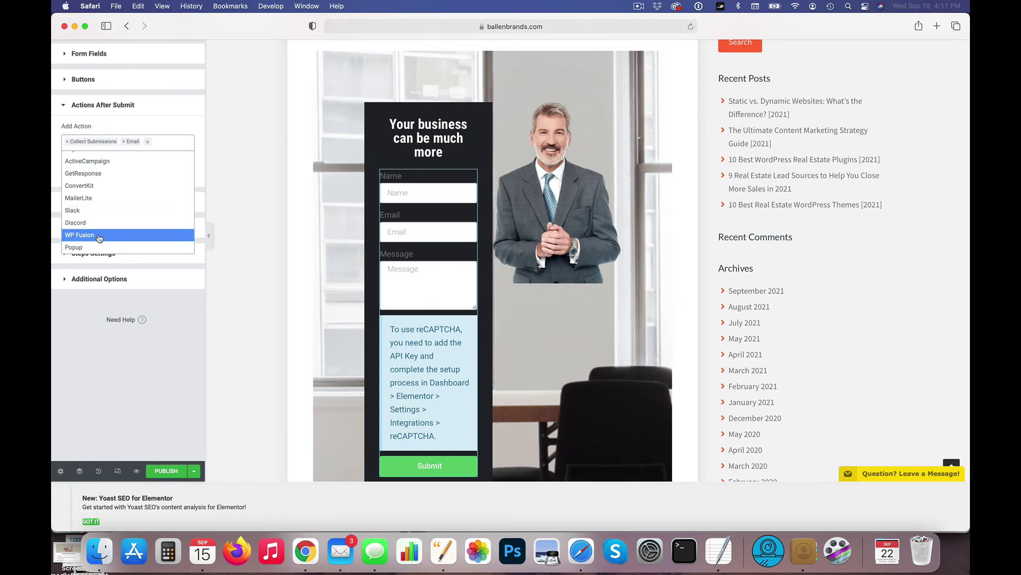
pyautogui.click(98, 236)
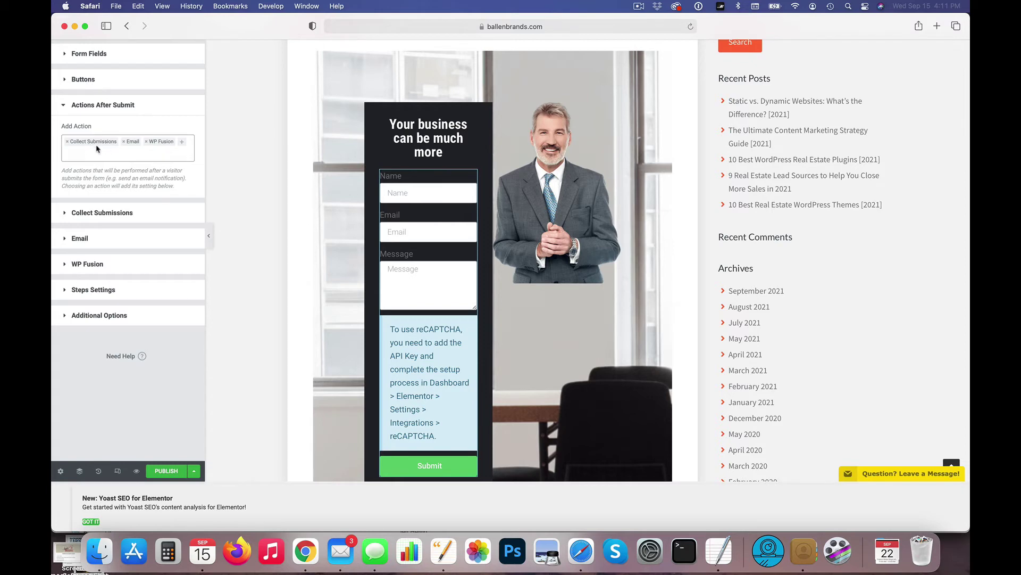
pyautogui.click(91, 215)
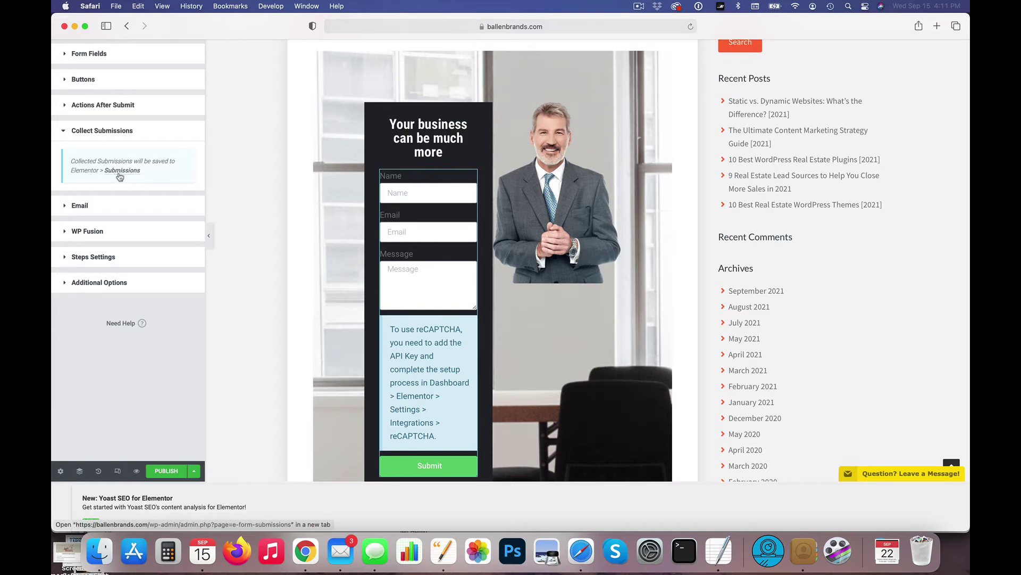
pyautogui.click(63, 133)
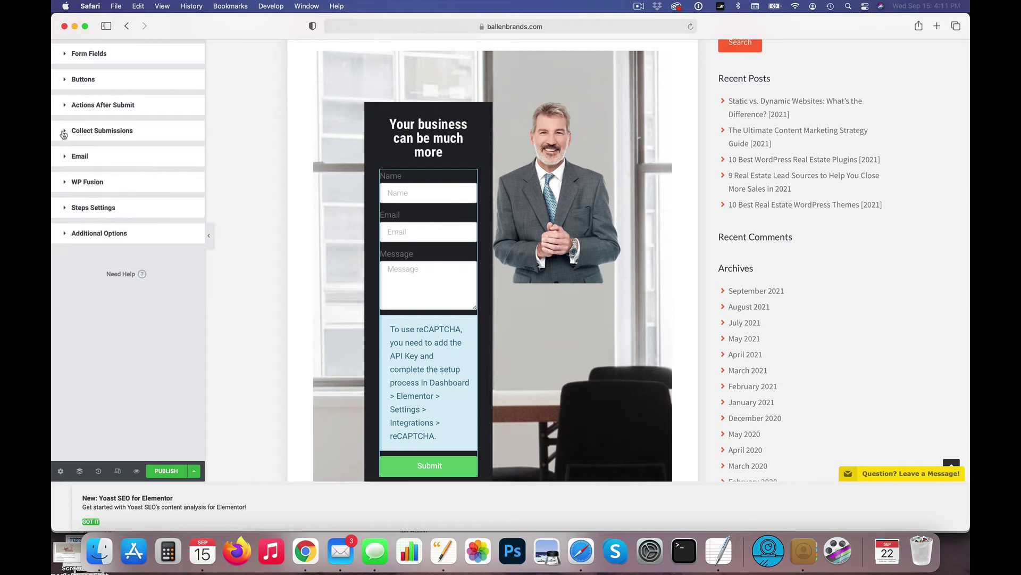
# Replace the notification email's subject with 'Test Form Submission'
pyautogui.click(64, 156)
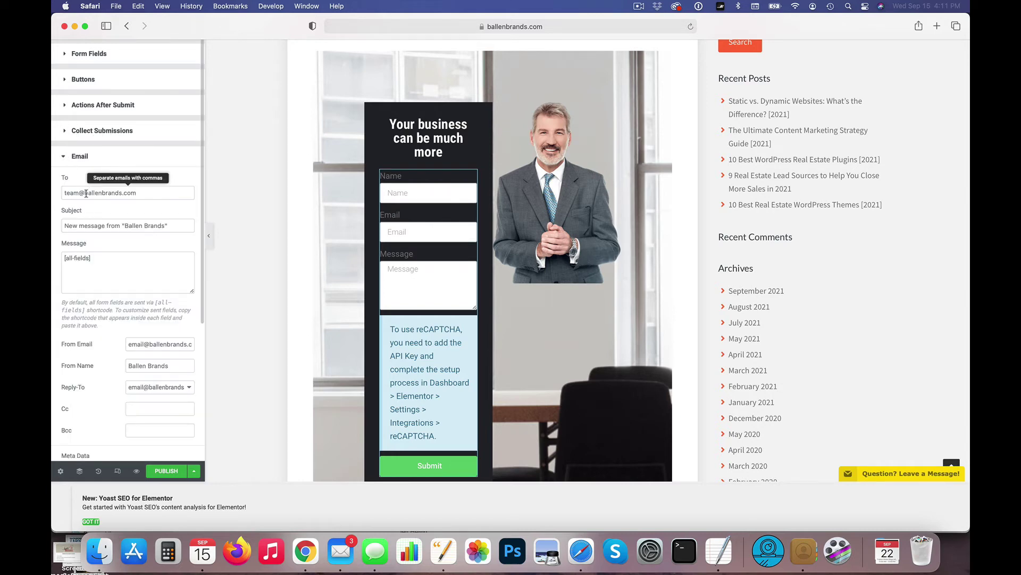
pyautogui.scroll(-2, 74, 160)
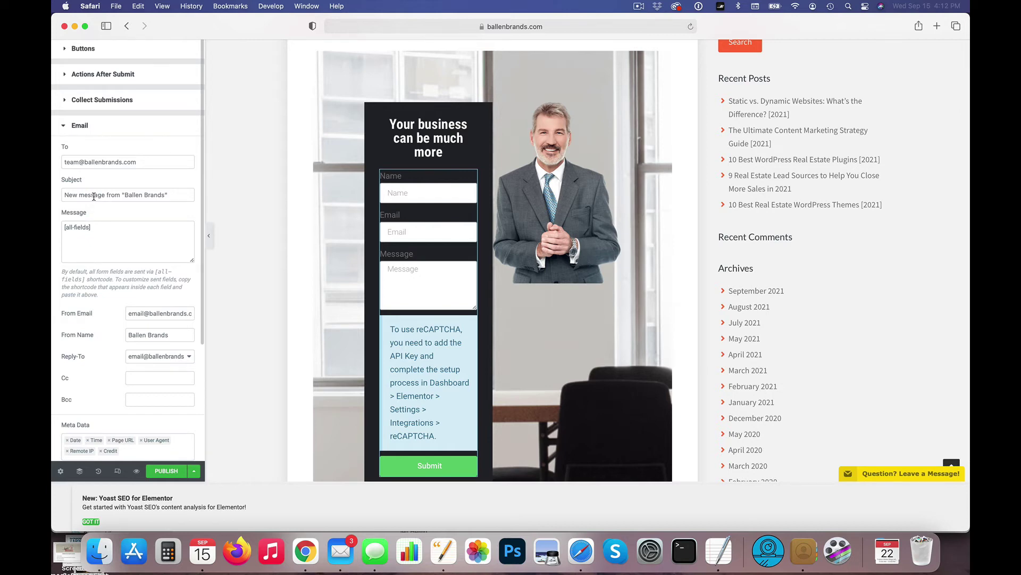
pyautogui.scroll(-1, 93, 197)
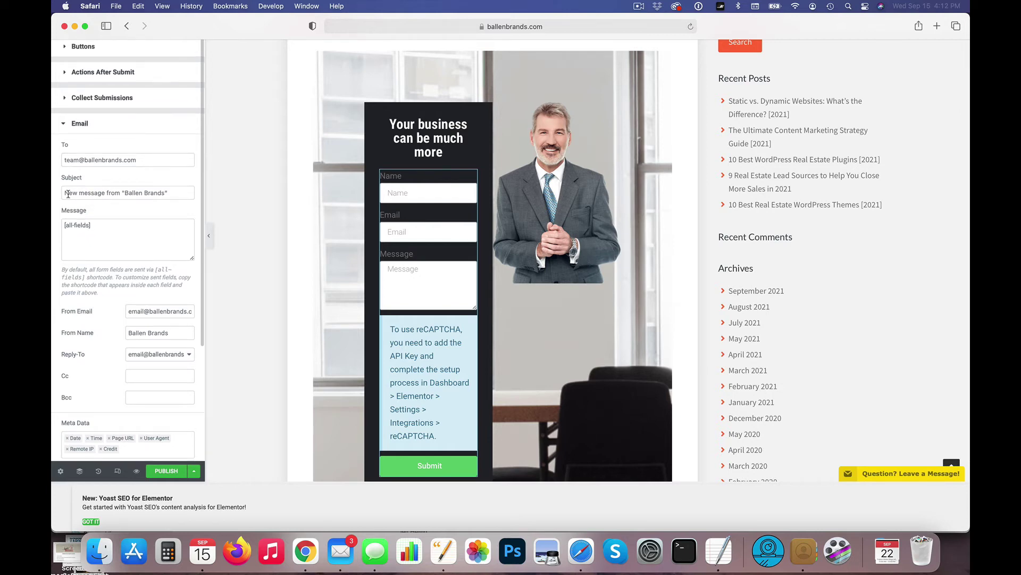
pyautogui.moveTo(68, 193); pyautogui.dragTo(165, 193)
pyautogui.write('Test Form')
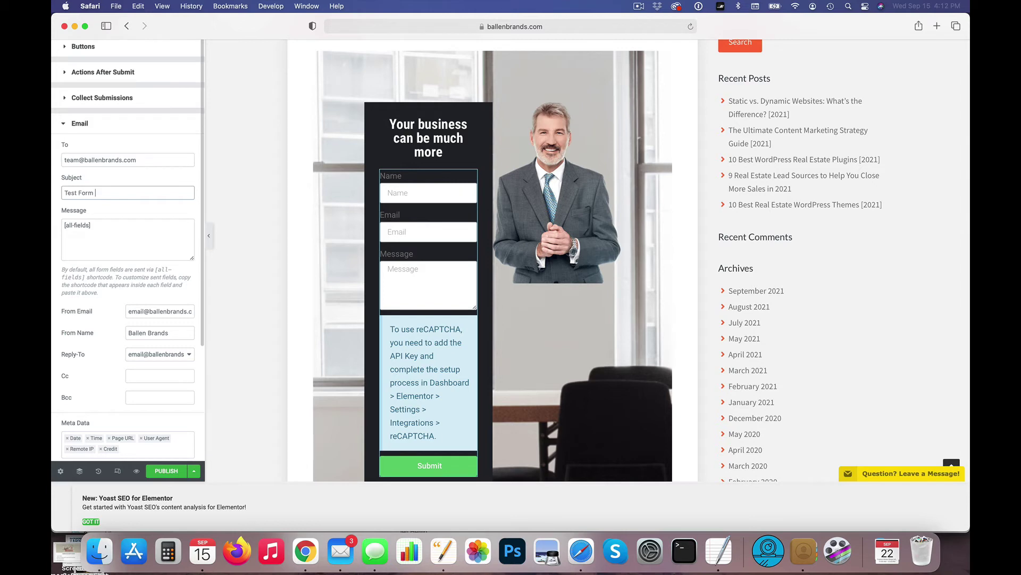
pyautogui.write(' Submission')
# Review the email's recipient address and the [all-fields] message shortcode
pyautogui.click(125, 160)
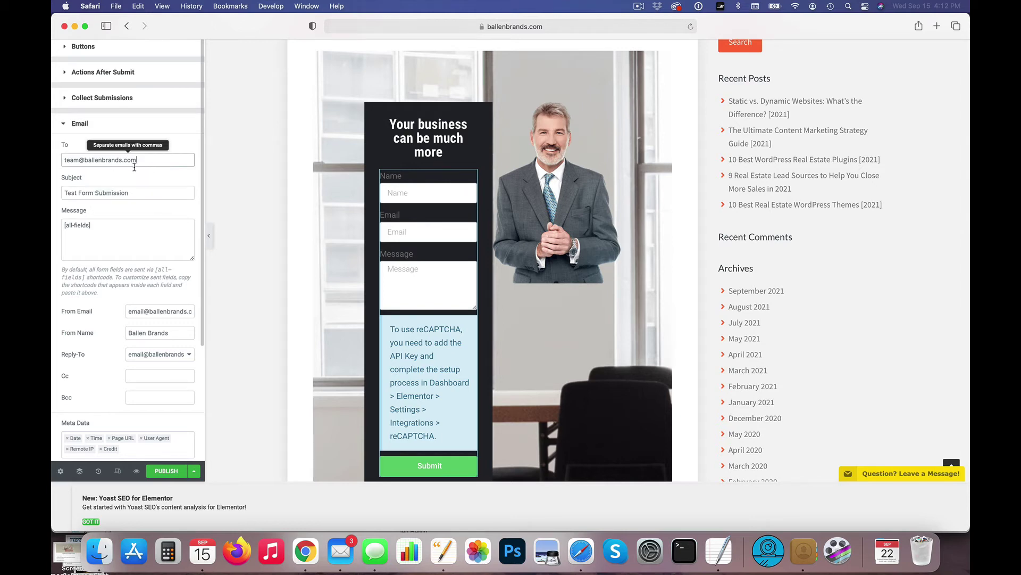
pyautogui.click(116, 234)
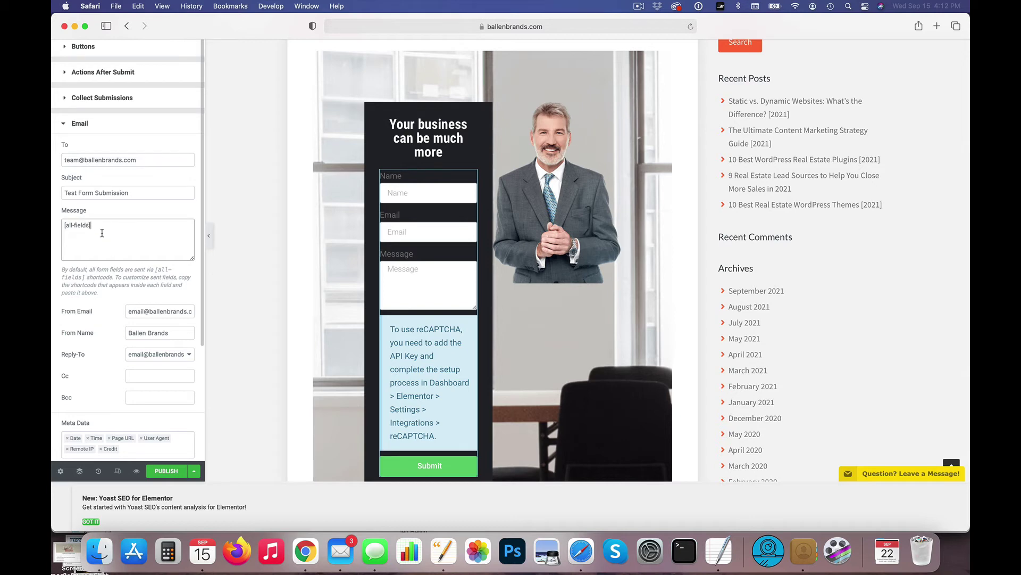
pyautogui.moveTo(92, 228); pyautogui.dragTo(61, 227)
pyautogui.moveTo(103, 229); pyautogui.dragTo(60, 228)
pyautogui.scroll(2, 135, 274)
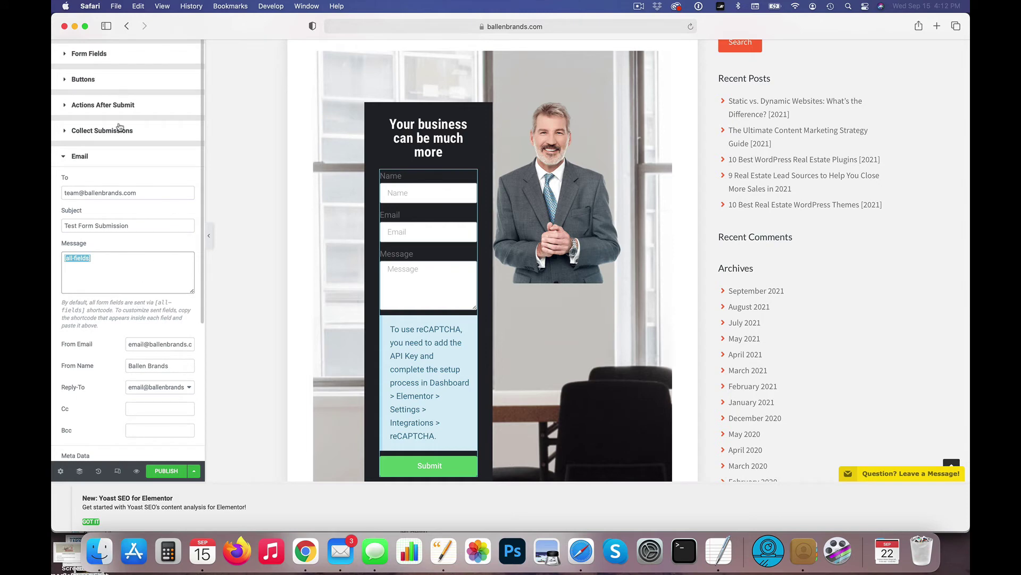
pyautogui.click(126, 54)
pyautogui.scroll(-1, 139, 337)
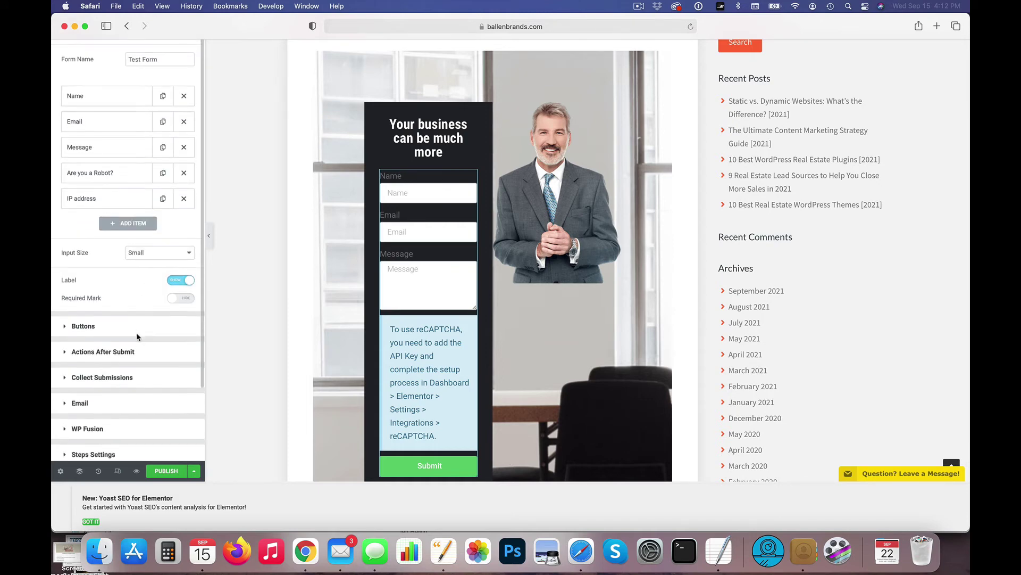
pyautogui.scroll(1, 104, 249)
pyautogui.click(96, 114)
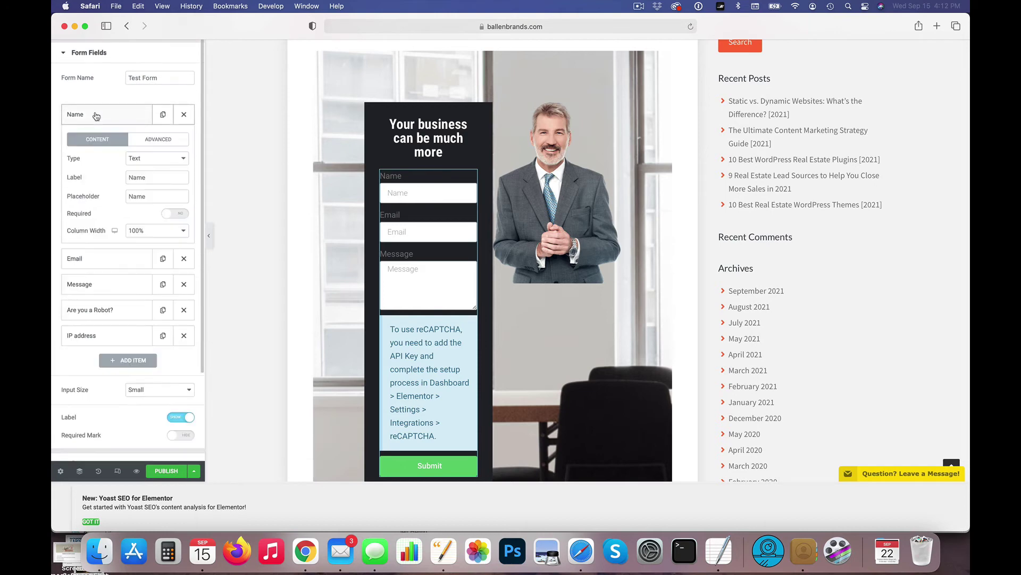
pyautogui.click(166, 142)
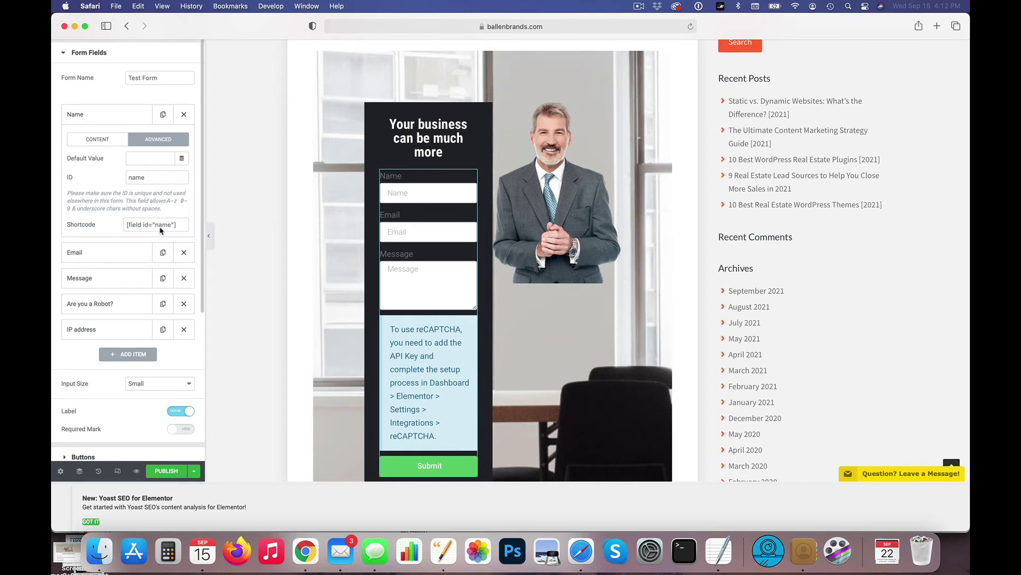
pyautogui.click(162, 229)
pyautogui.scroll(-5, 92, 312)
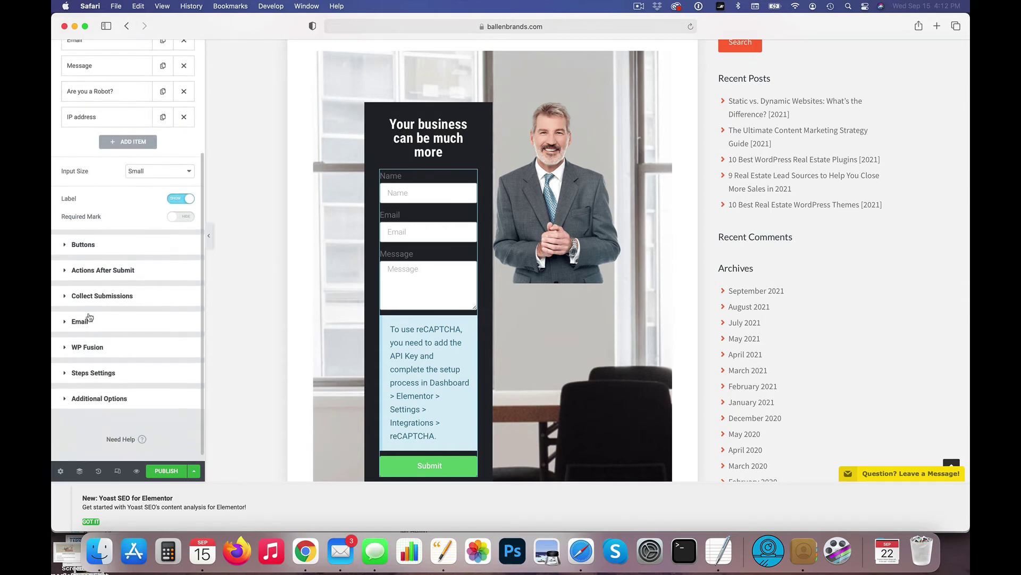
pyautogui.click(90, 319)
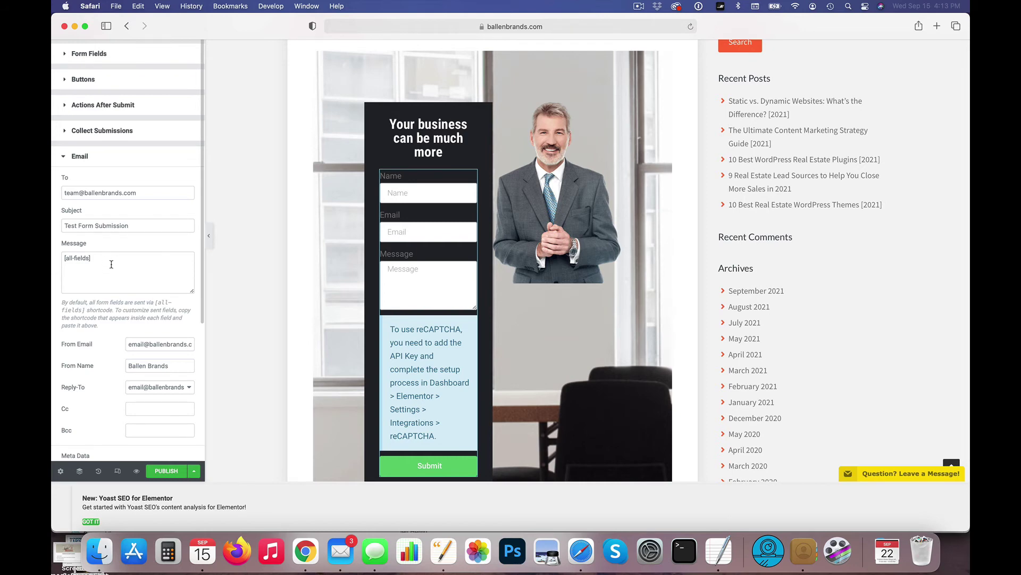
# Scroll through the Email settings' Meta Data options and keep the Send As format at HTML
pyautogui.scroll(-5, 111, 264)
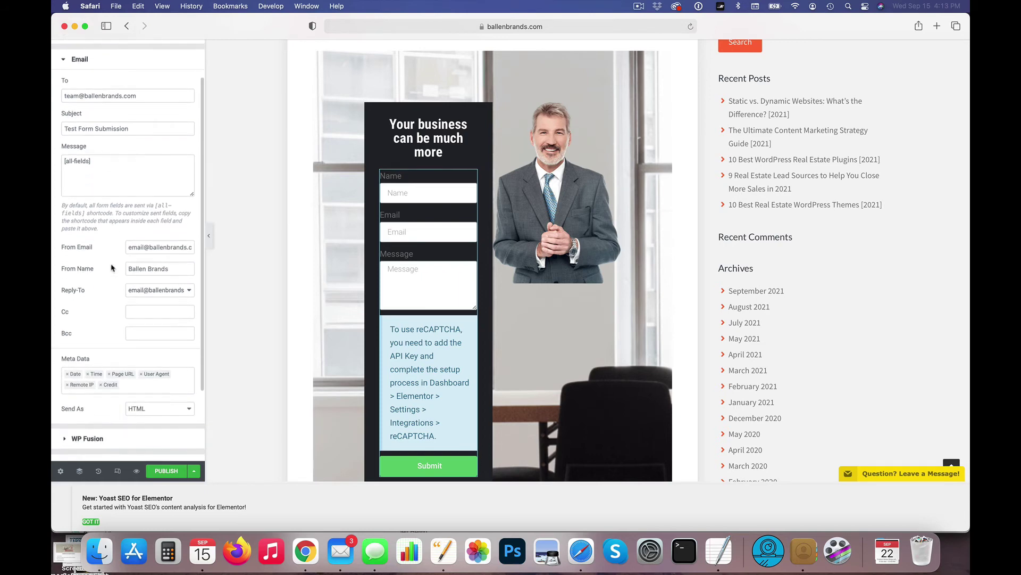
pyautogui.scroll(-1, 112, 264)
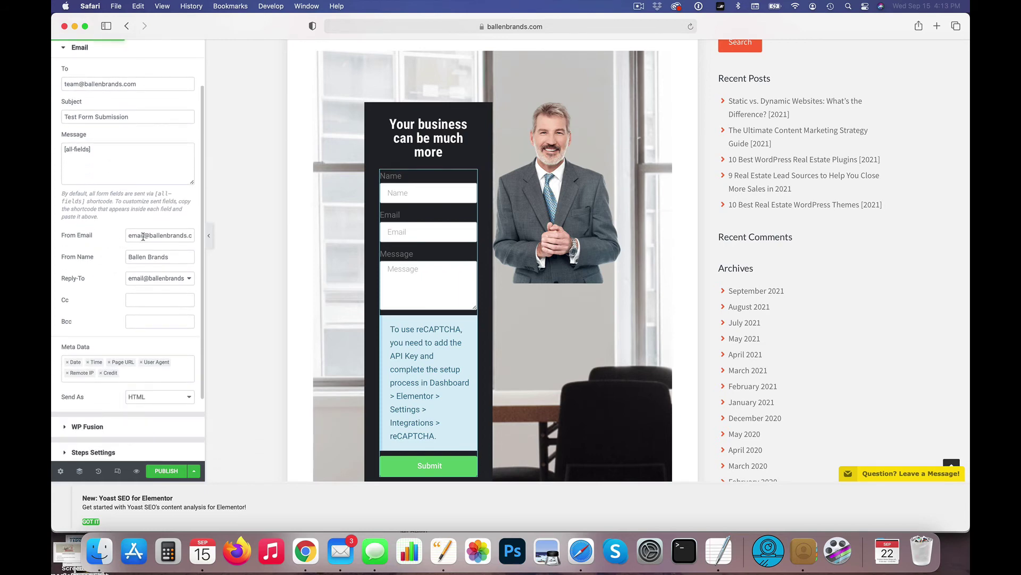
pyautogui.scroll(-3, 144, 238)
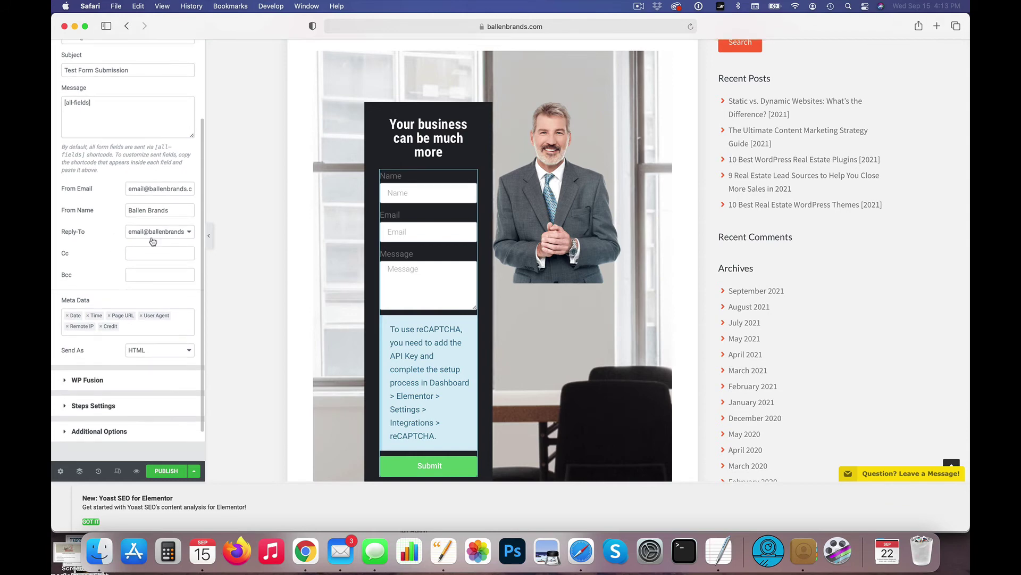
pyautogui.scroll(-2, 108, 253)
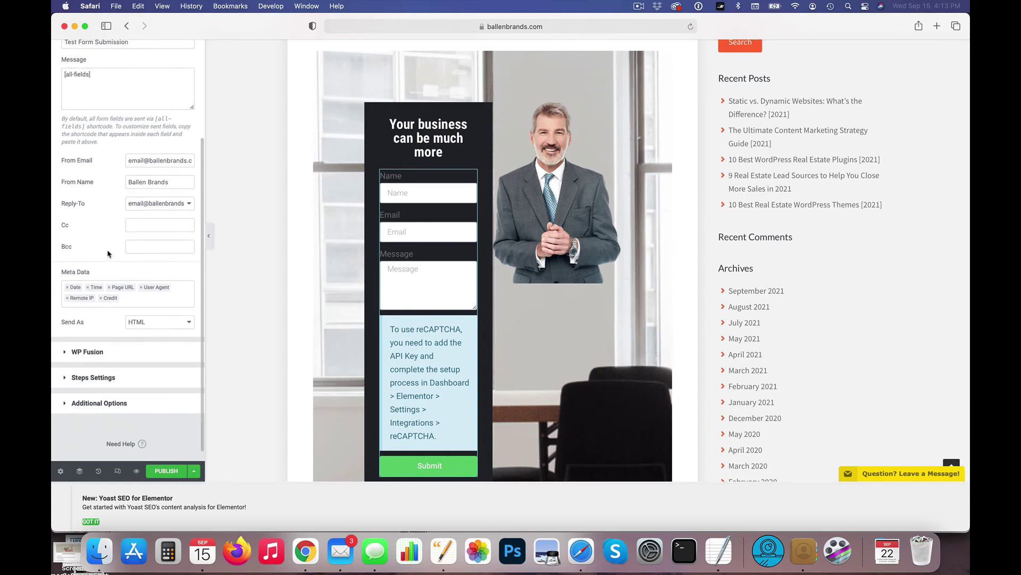
pyautogui.scroll(-1, 108, 254)
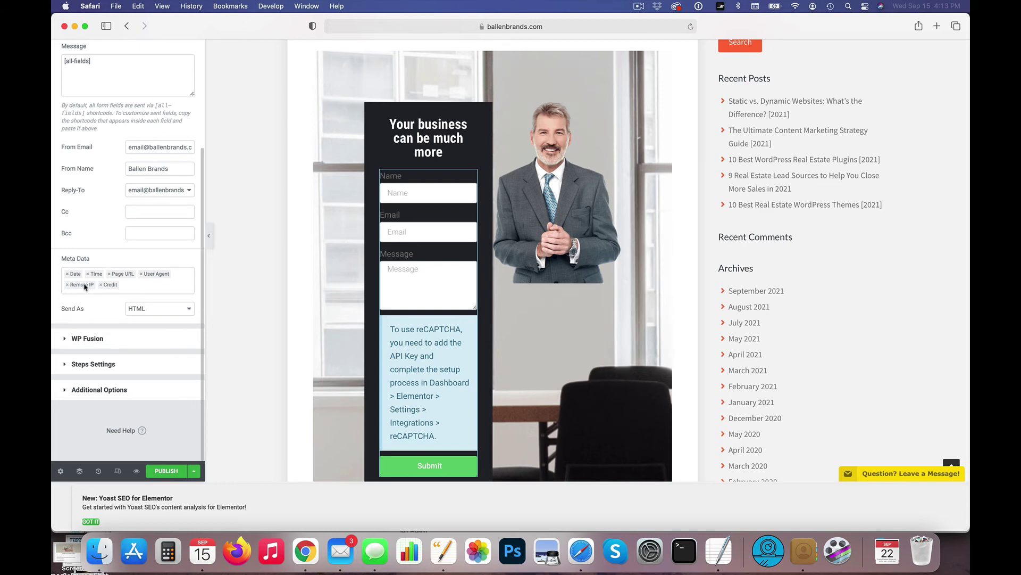
pyautogui.scroll(5, 94, 255)
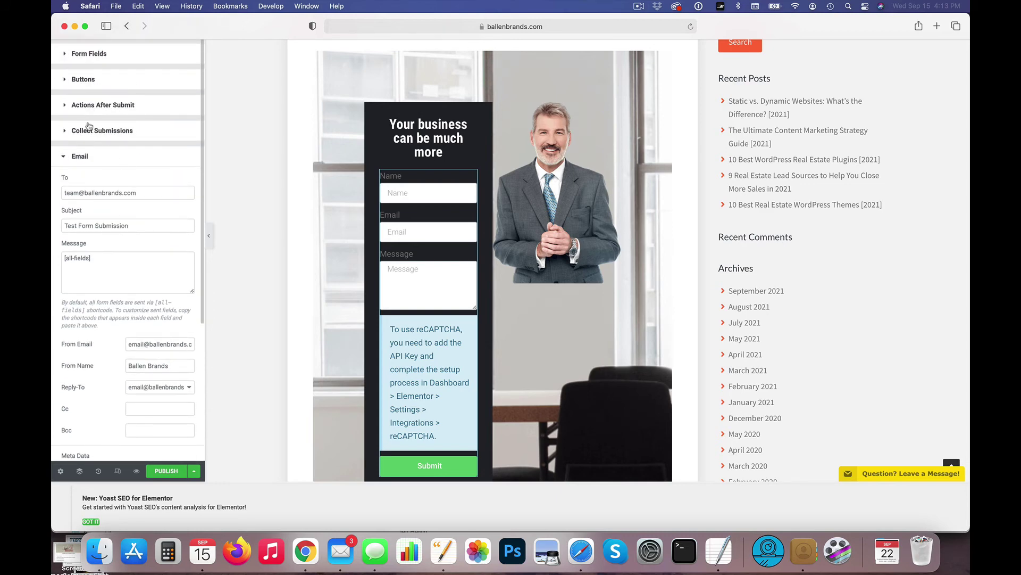
pyautogui.scroll(-2, 98, 209)
pyautogui.scroll(-4, 97, 209)
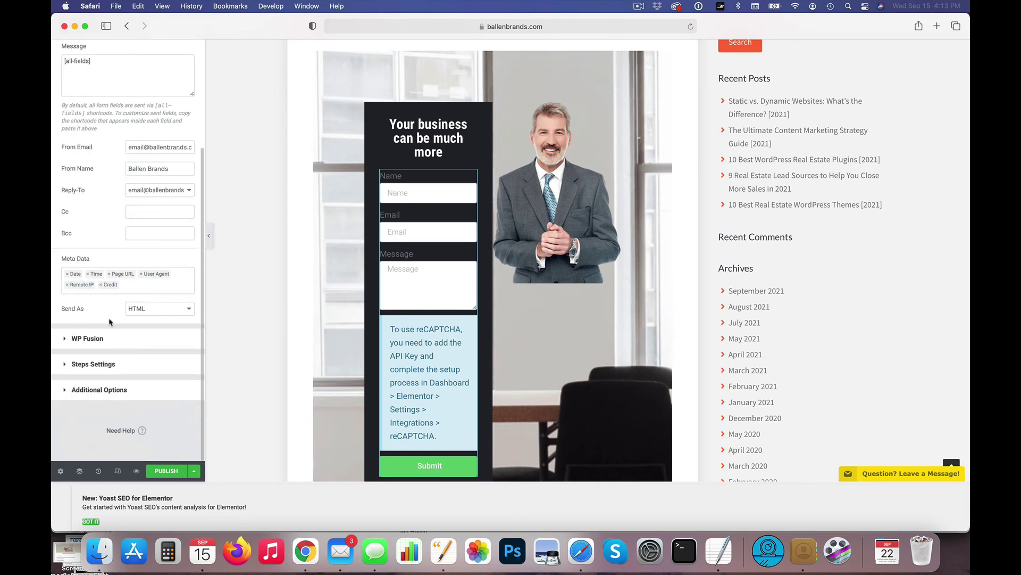
pyautogui.click(152, 309)
pyautogui.click(99, 311)
# Expand the WP Fusion section and bring its Field Mapping list into view
pyautogui.click(99, 343)
pyautogui.scroll(-3, 102, 313)
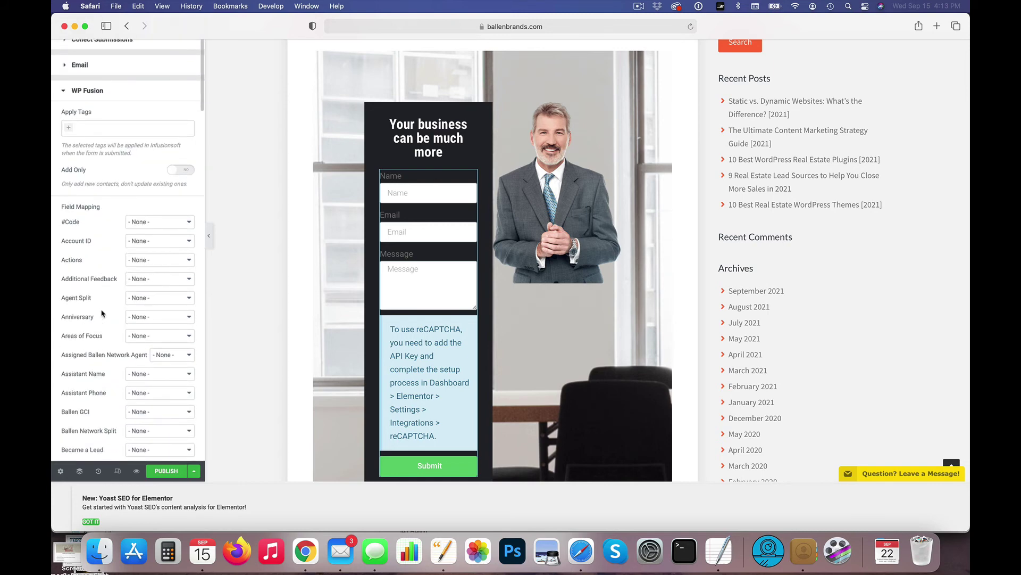
pyautogui.scroll(-3, 102, 313)
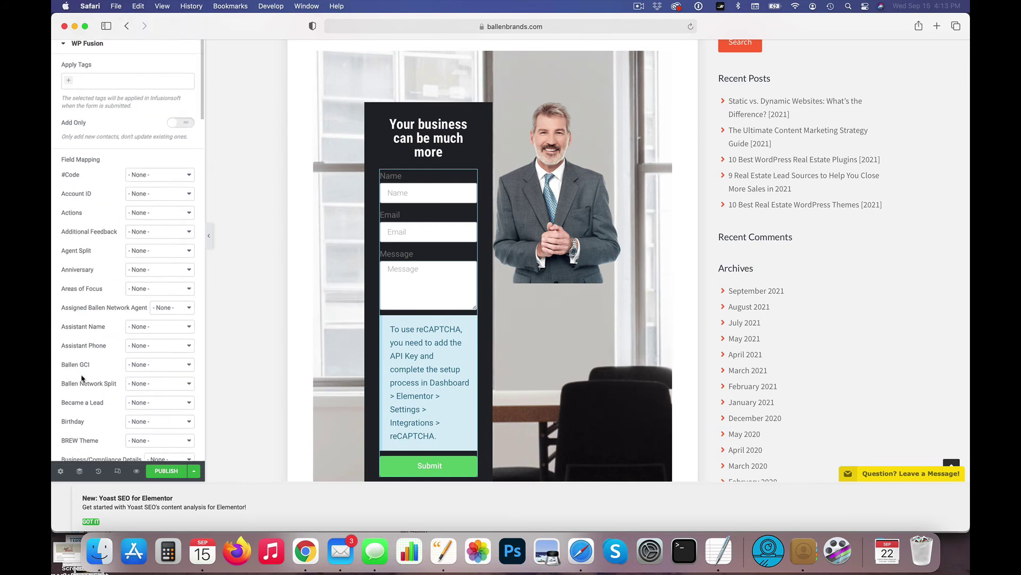
pyautogui.scroll(-1, 82, 379)
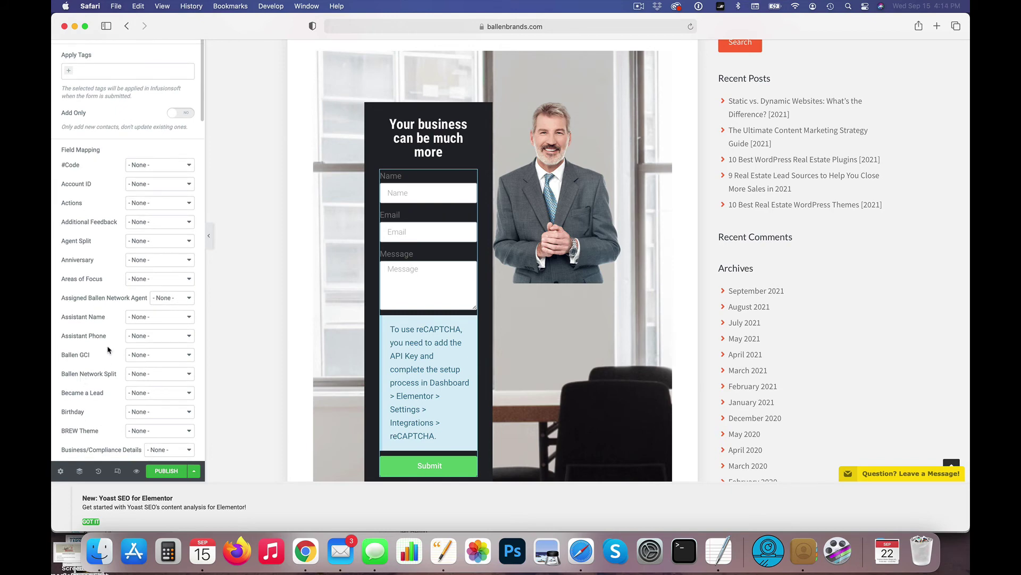
pyautogui.scroll(-2, 102, 316)
pyautogui.scroll(1, 101, 319)
pyautogui.scroll(-10, 98, 302)
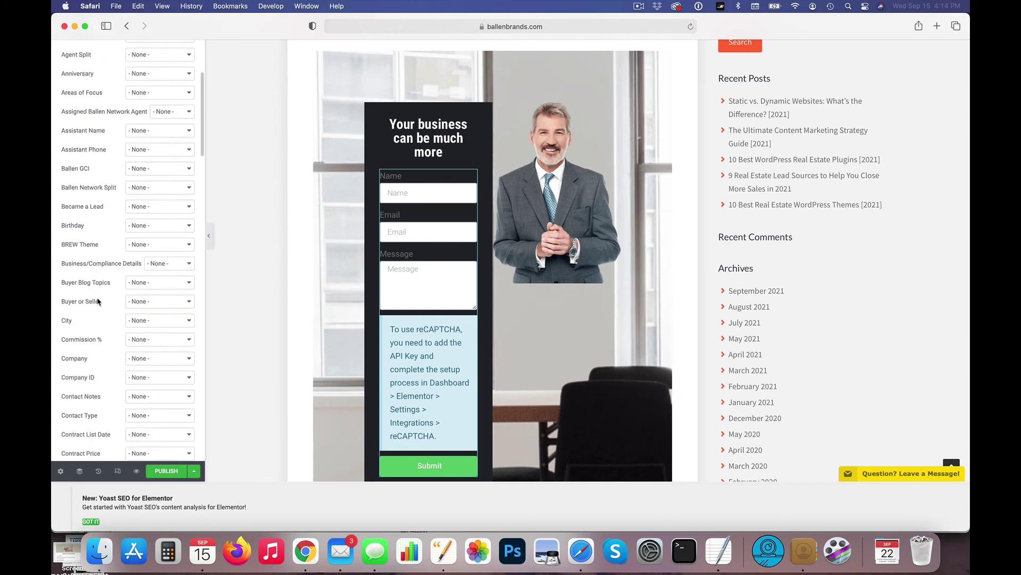
pyautogui.scroll(-6, 98, 302)
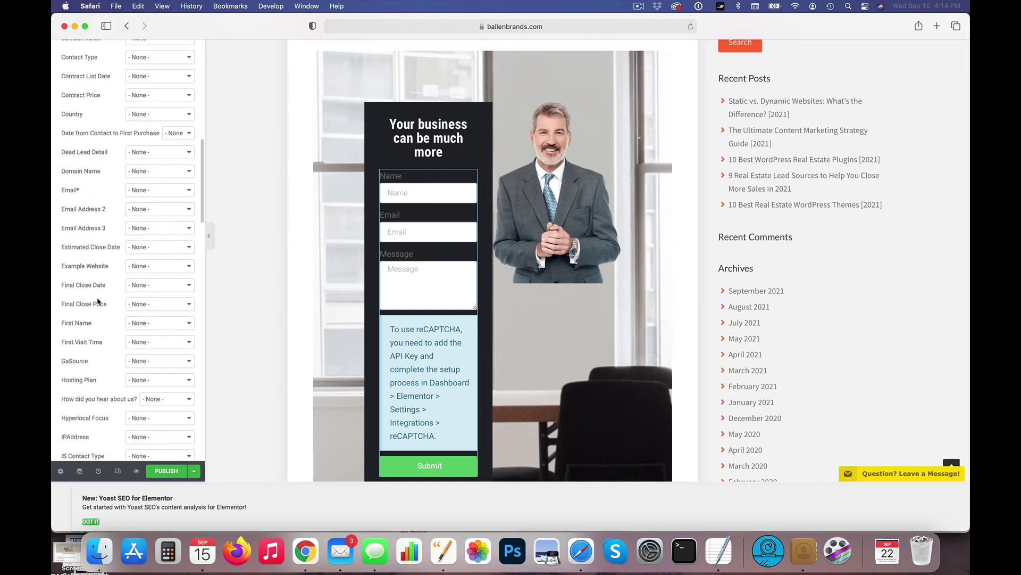
# Map the CRM's First Name to the form's Name field and IPAddress to the IP address field
pyautogui.click(131, 324)
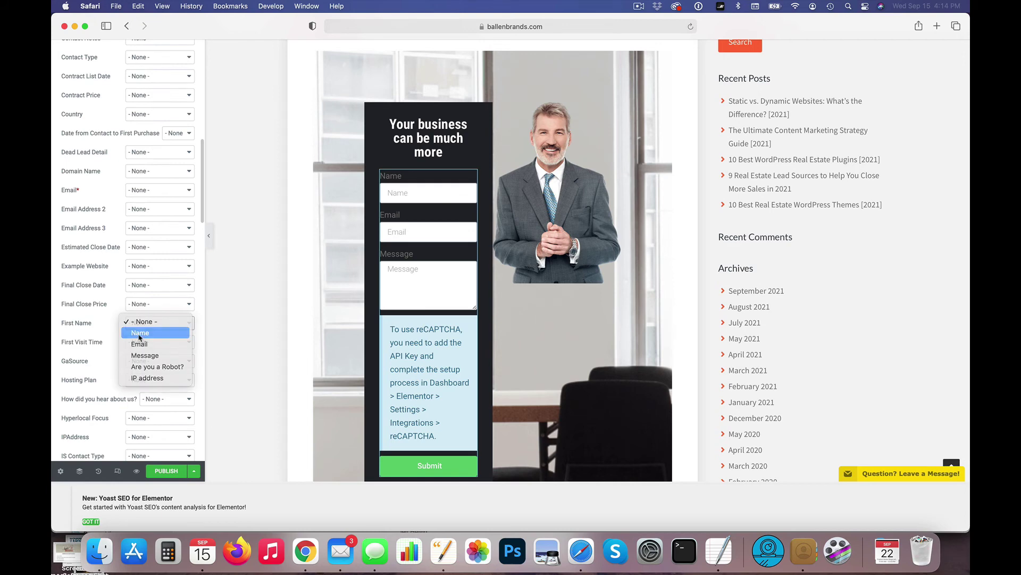
pyautogui.click(136, 335)
pyautogui.scroll(-4, 160, 332)
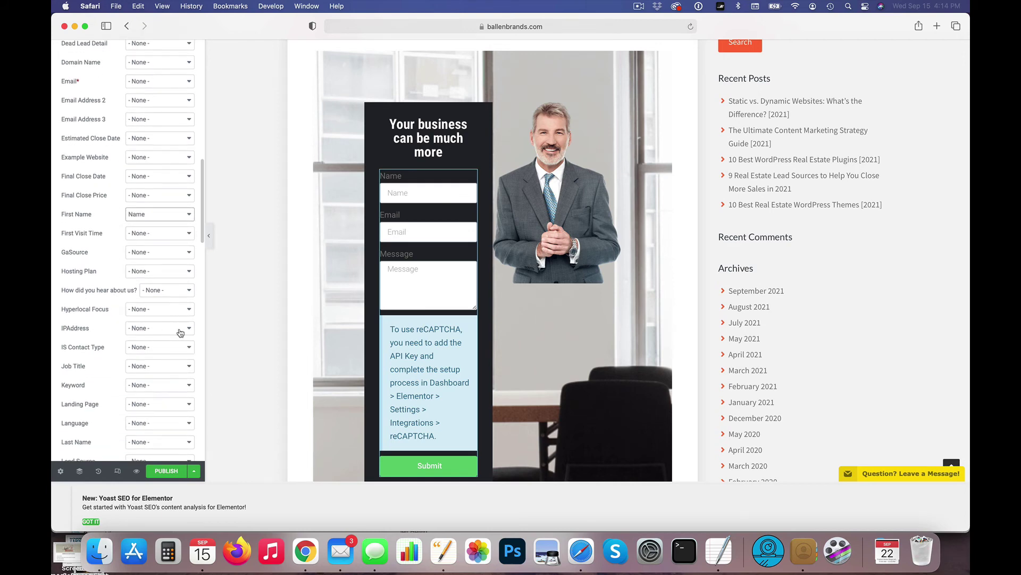
pyautogui.click(181, 333)
pyautogui.click(156, 385)
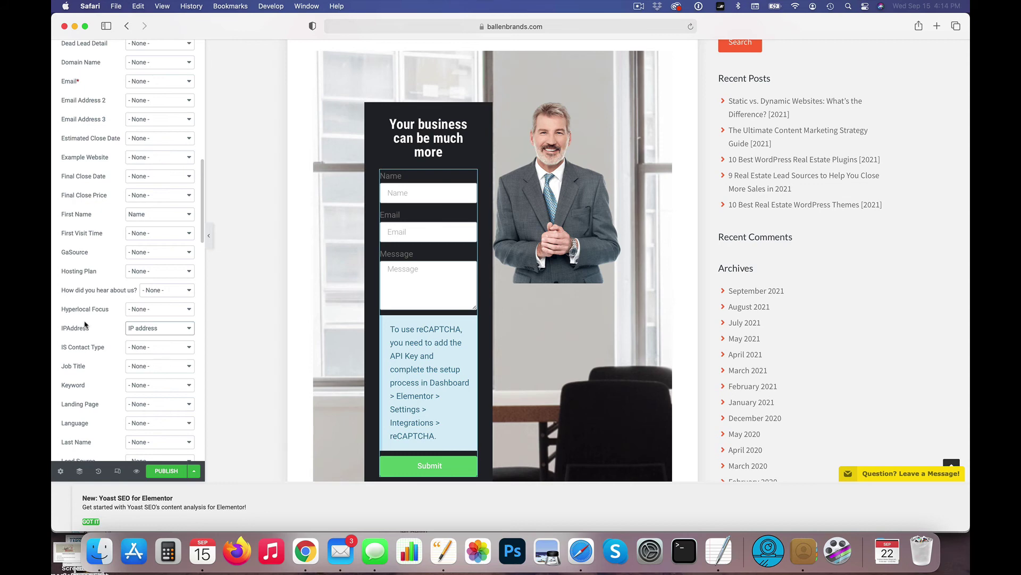
pyautogui.scroll(-12, 87, 327)
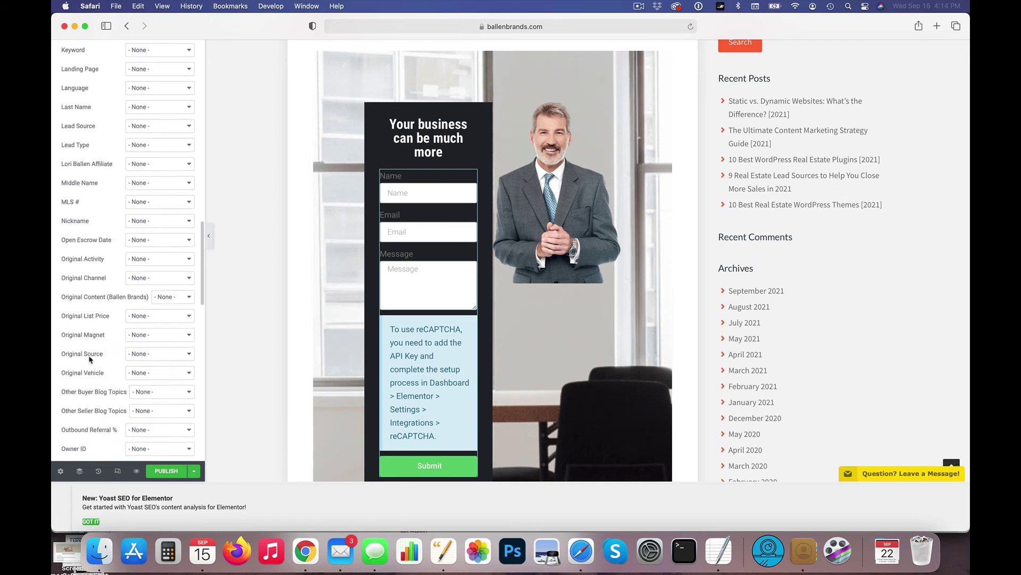
pyautogui.scroll(-15, 90, 359)
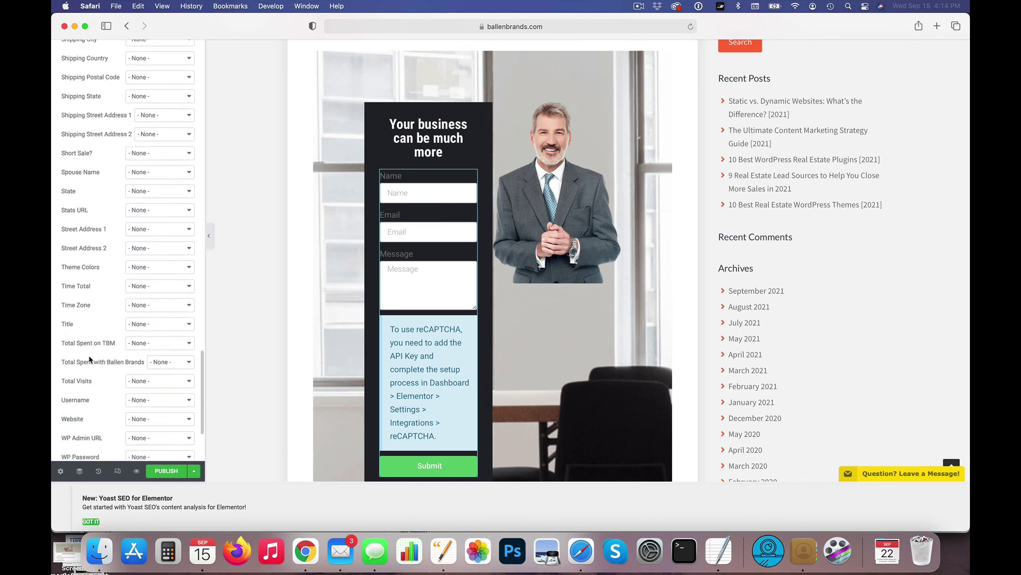
pyautogui.scroll(-3, 89, 359)
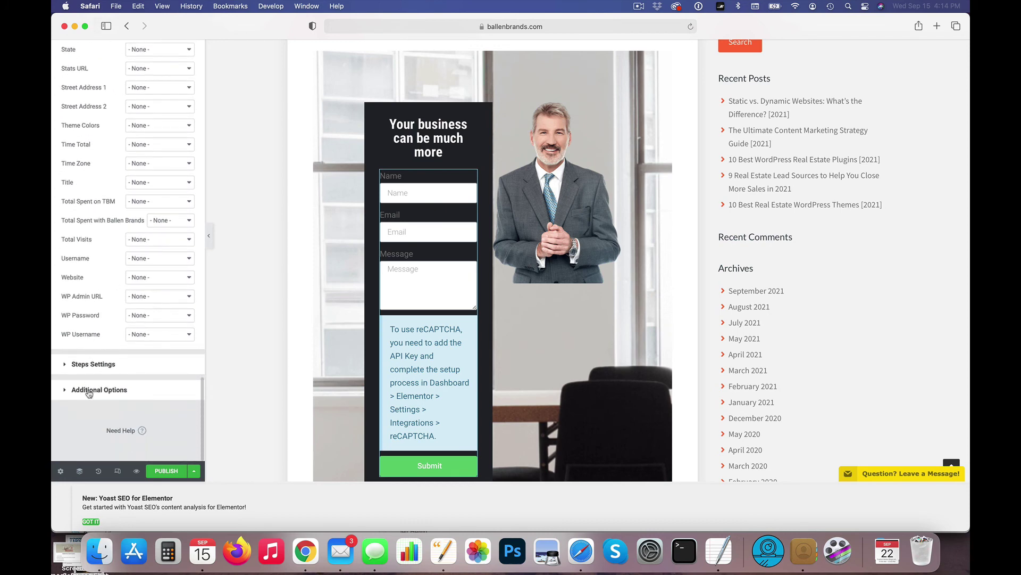
# Collapse Steps Settings and expand the form's Additional Options section
pyautogui.click(93, 363)
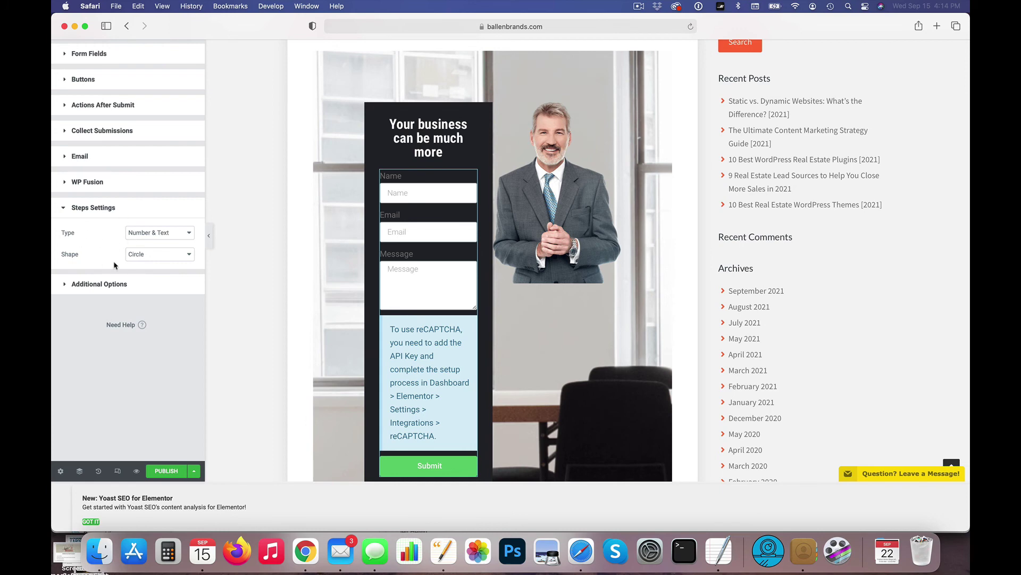
pyautogui.click(118, 206)
pyautogui.click(106, 234)
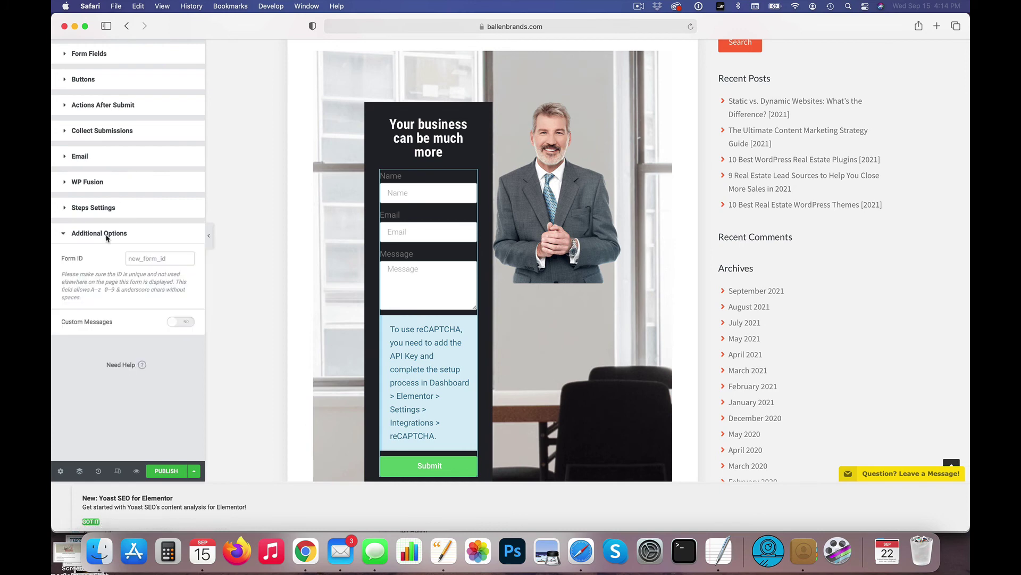
# Leave Custom Messages set to No after toggling it on and off
pyautogui.click(186, 327)
pyautogui.scroll(-2, 186, 327)
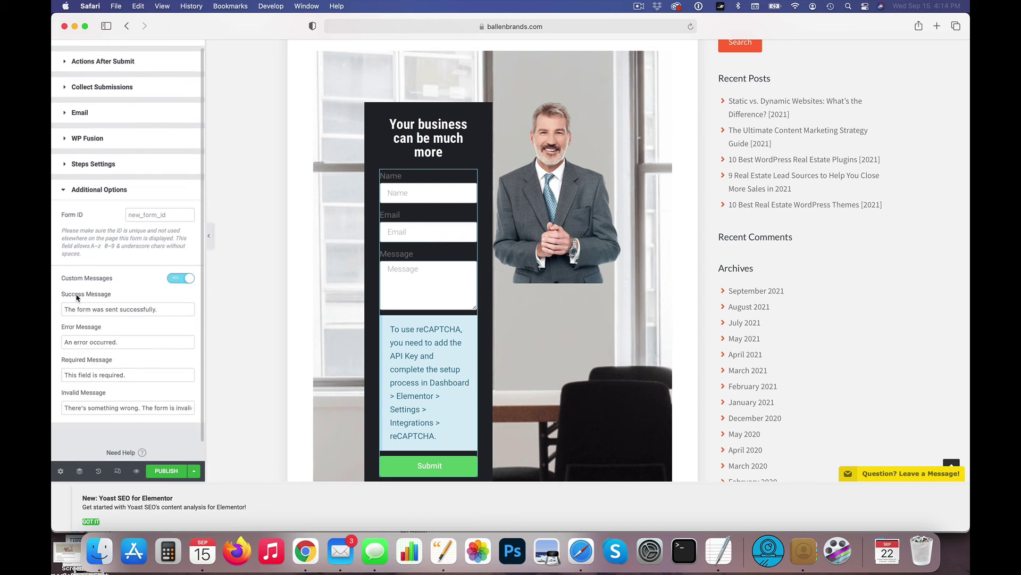
pyautogui.click(173, 277)
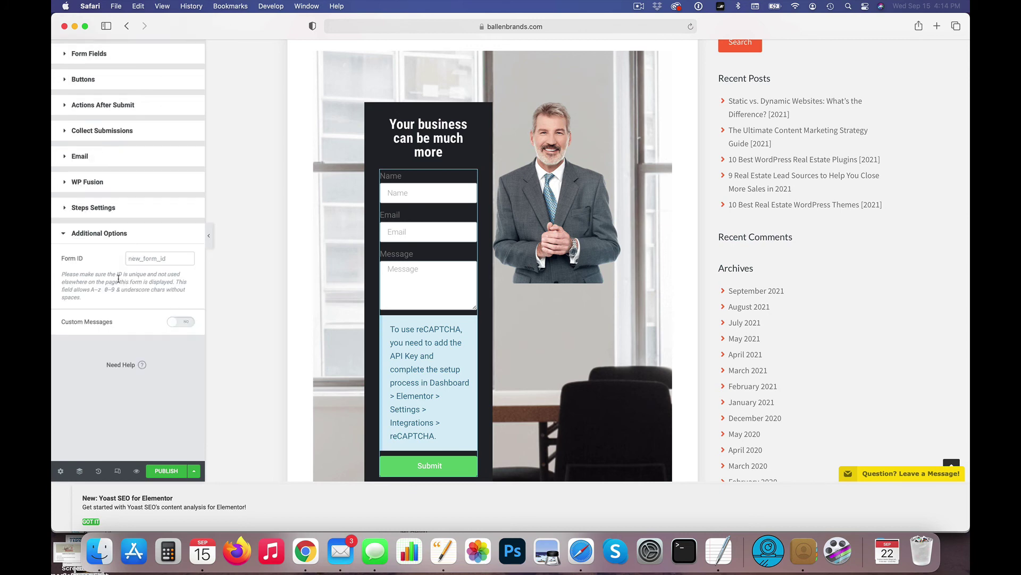
pyautogui.click(172, 323)
pyautogui.click(181, 322)
# Expand Form Fields to list Name, Email, Message, Are you a Robot? and IP address
pyautogui.scroll(1, 320, 367)
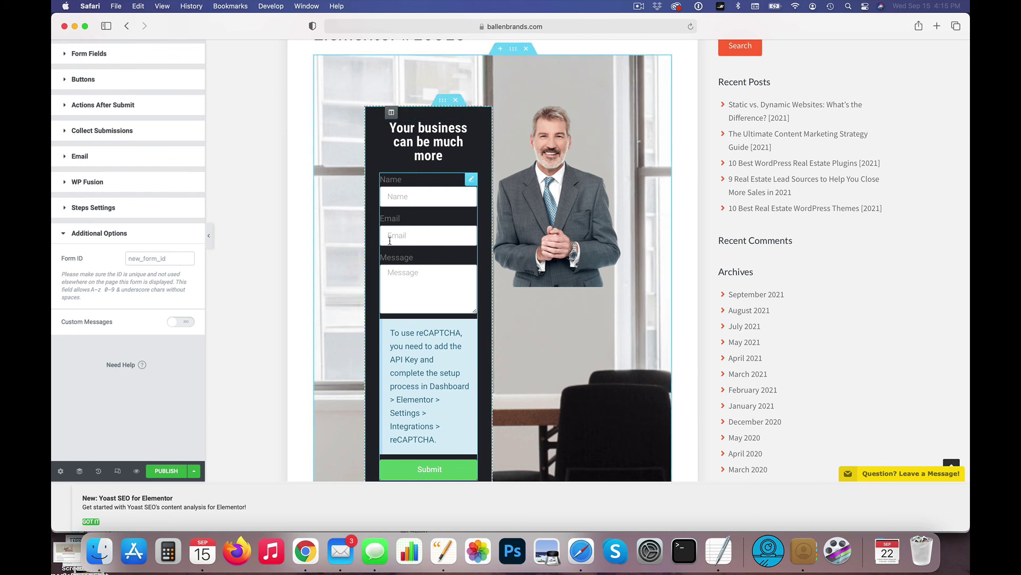
pyautogui.click(89, 54)
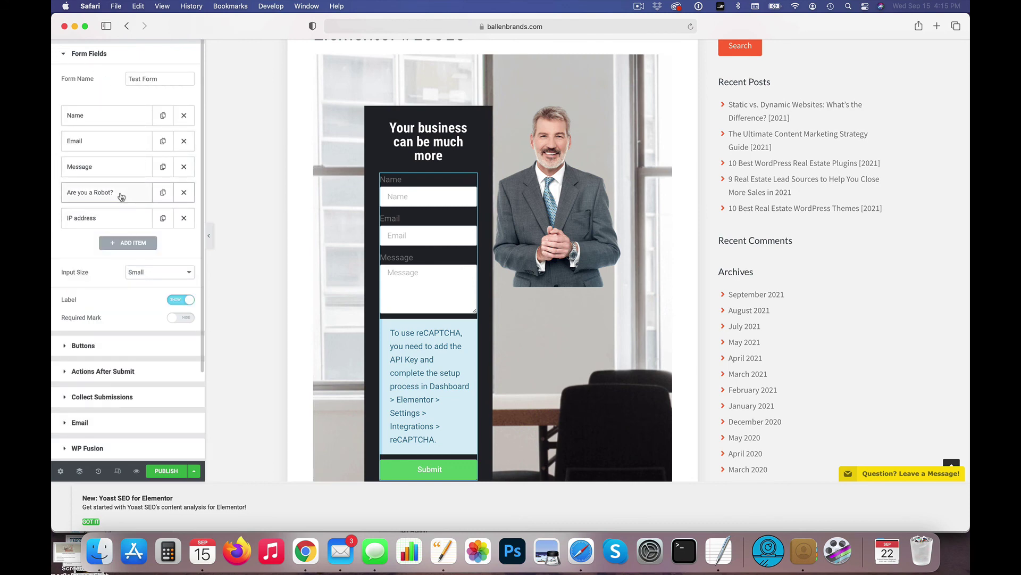
pyautogui.scroll(-1, 122, 196)
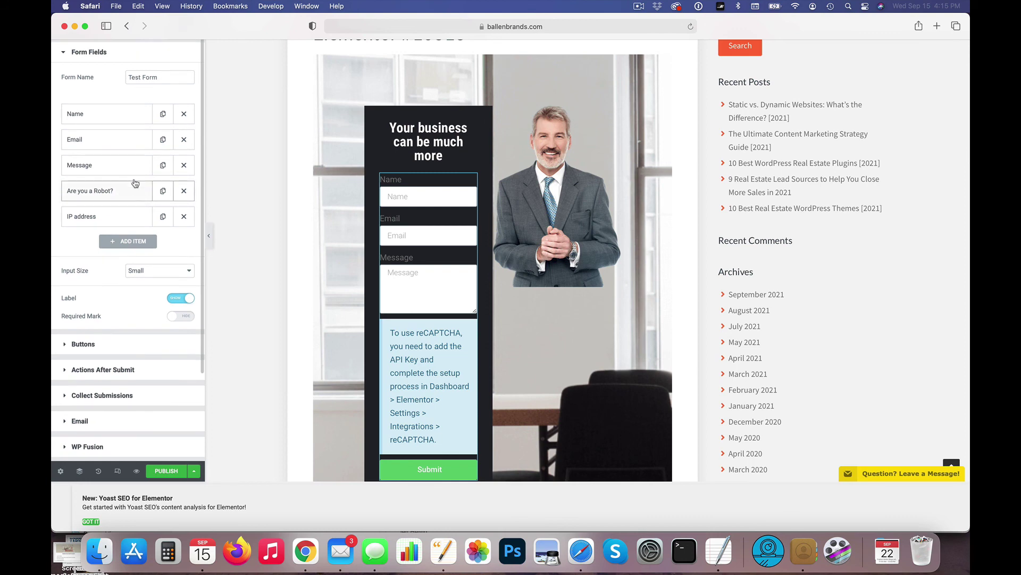
# Add a new field, Item #6, keeping its type as Text
pyautogui.click(133, 244)
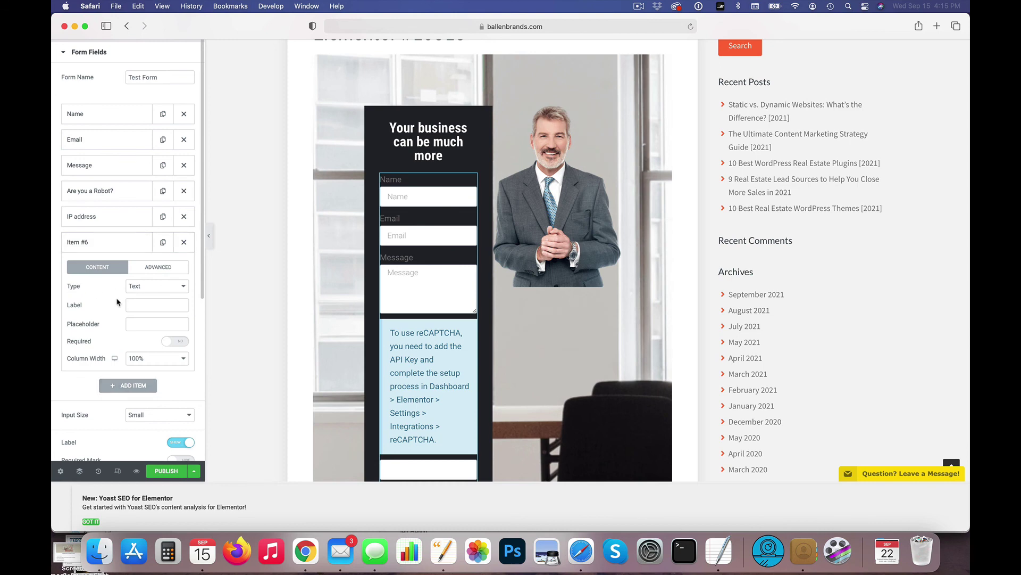
pyautogui.scroll(-3, 127, 298)
pyautogui.click(156, 261)
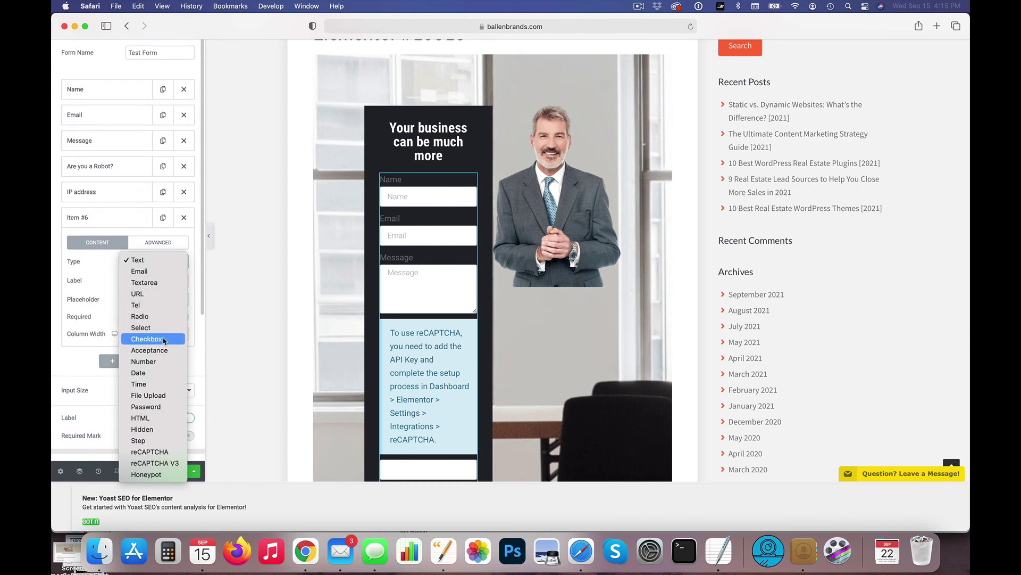
pyautogui.click(64, 235)
pyautogui.scroll(-3, 65, 237)
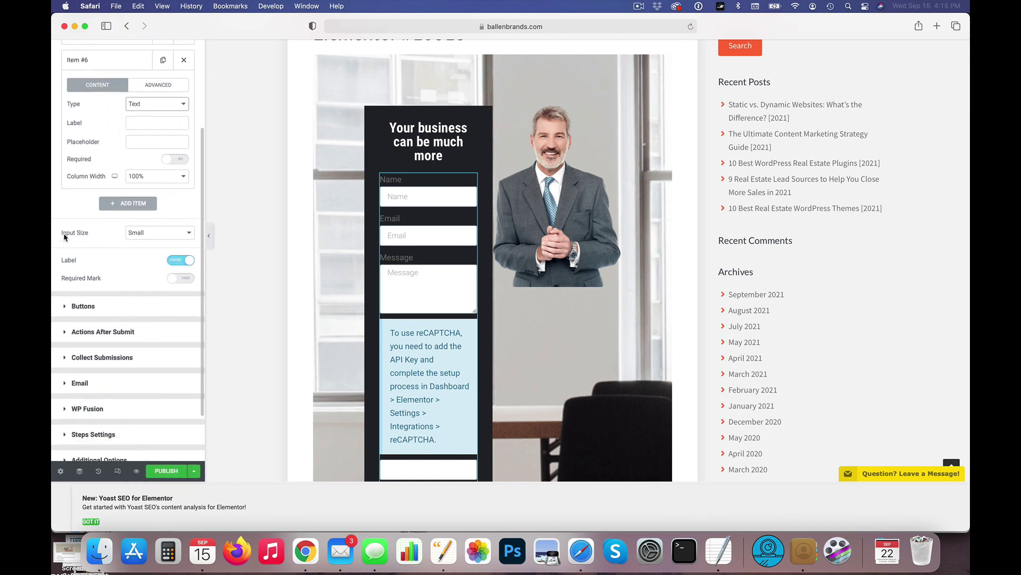
pyautogui.scroll(-1, 64, 237)
# Expand the Buttons, Actions After Submit, Collect Submissions and Email sections in turn
pyautogui.click(109, 239)
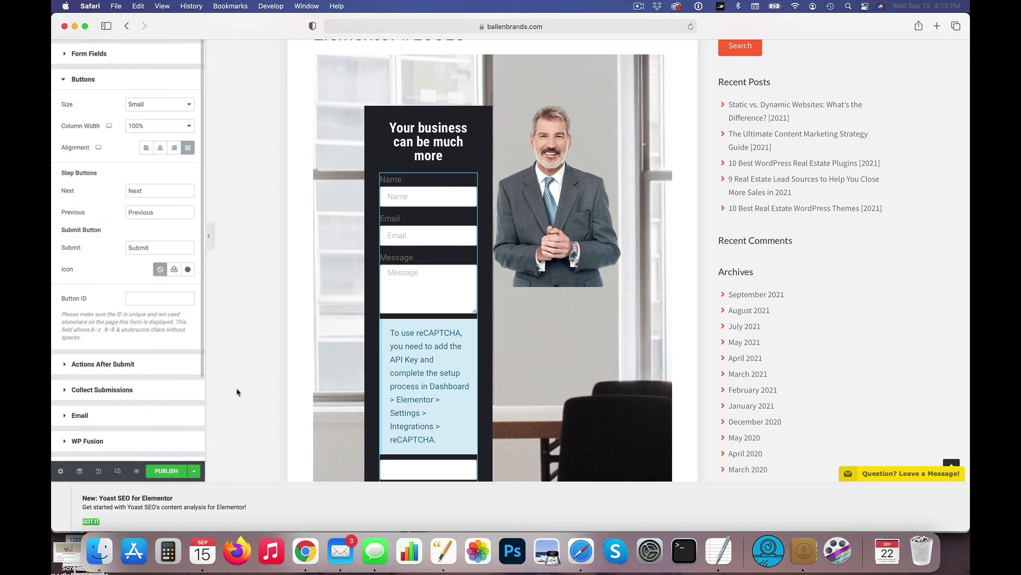
pyautogui.scroll(-2, 98, 319)
pyautogui.click(118, 282)
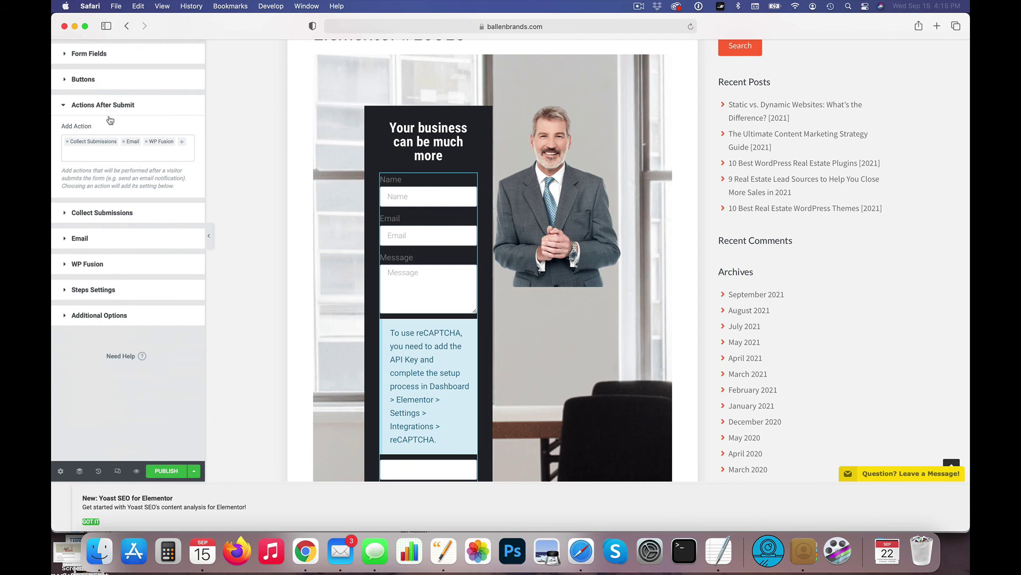
pyautogui.click(144, 219)
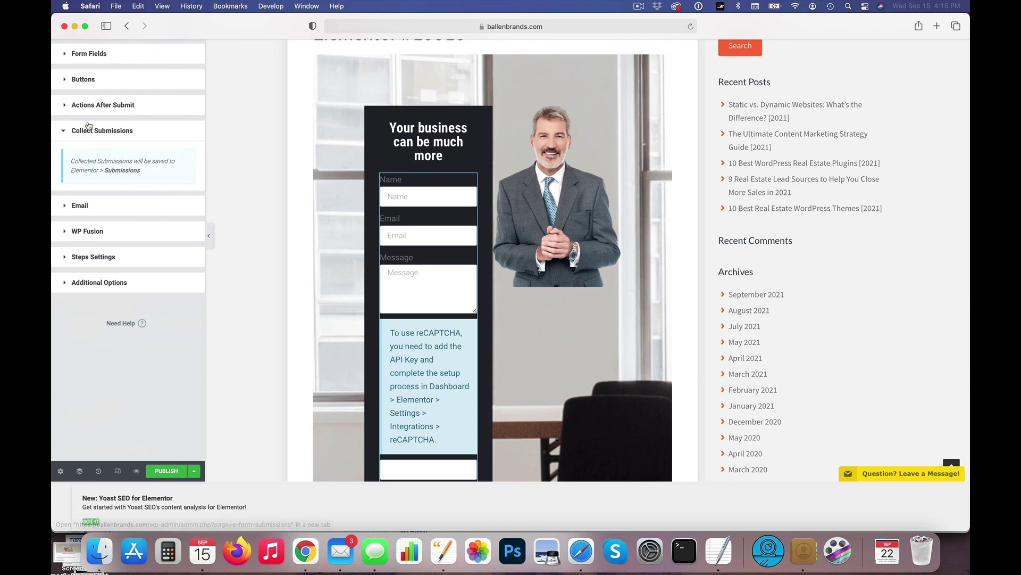
pyautogui.click(132, 209)
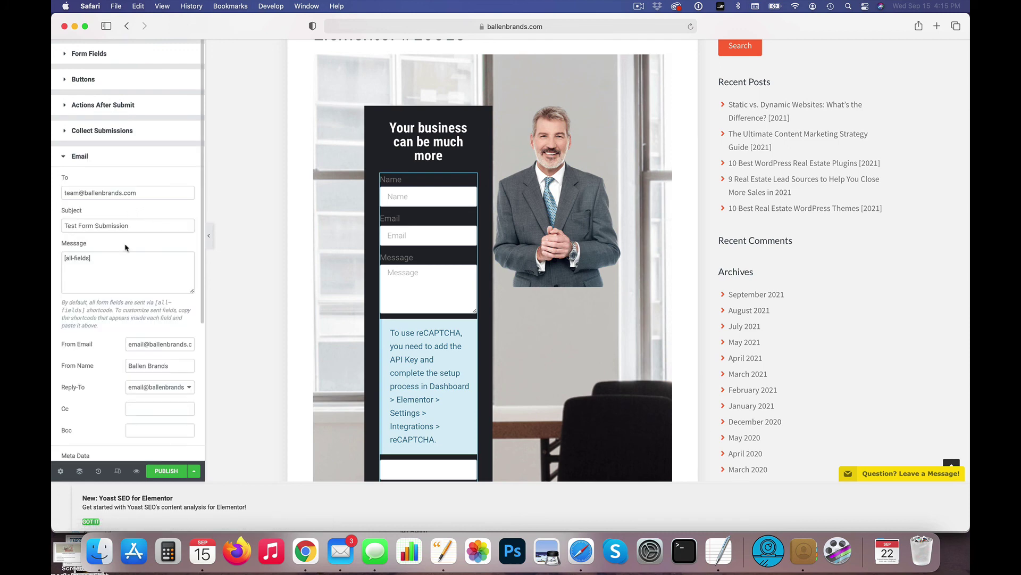
pyautogui.scroll(-6, 139, 310)
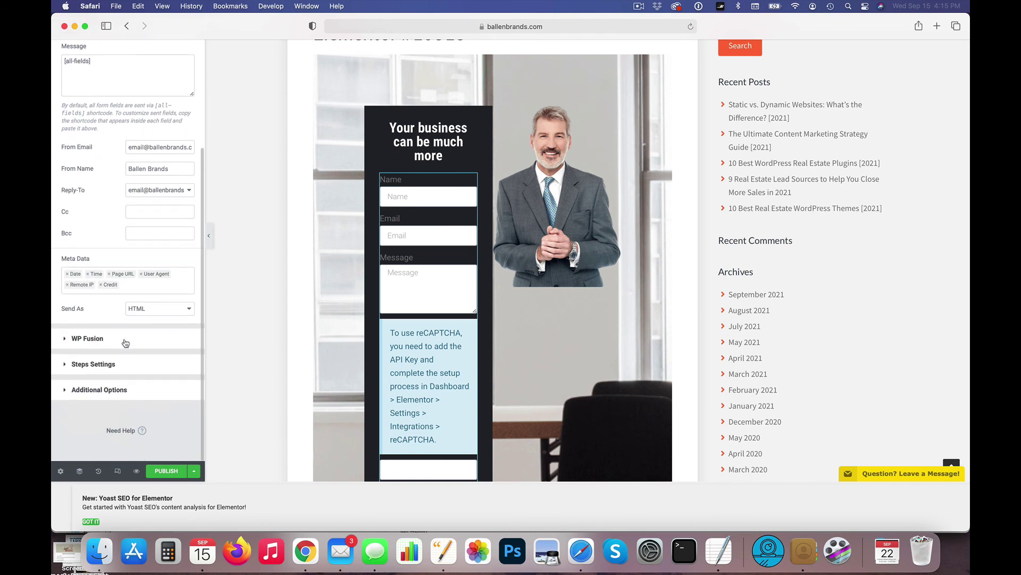
pyautogui.scroll(6, 125, 343)
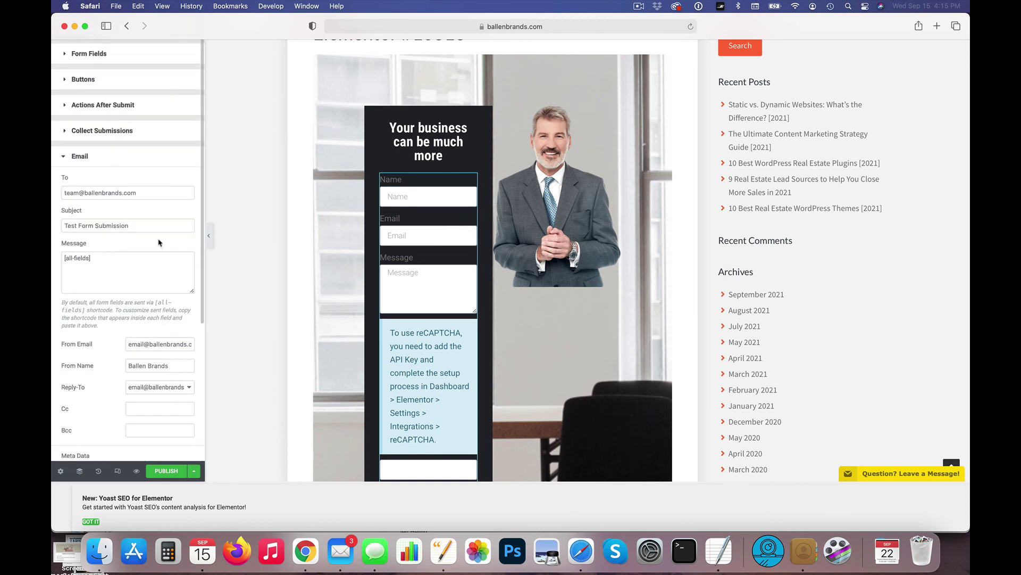